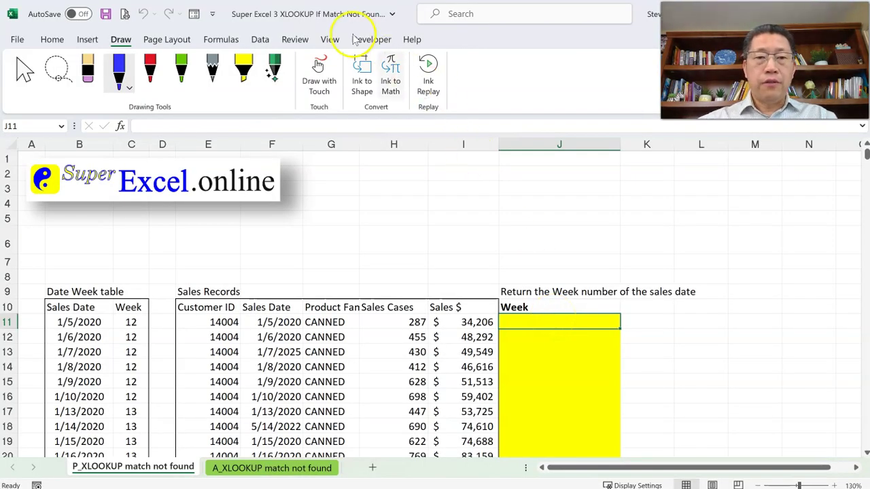
Step: Examine the Sales Records columns, the empty Week column and the Date Week table down to its last row
click(268, 26)
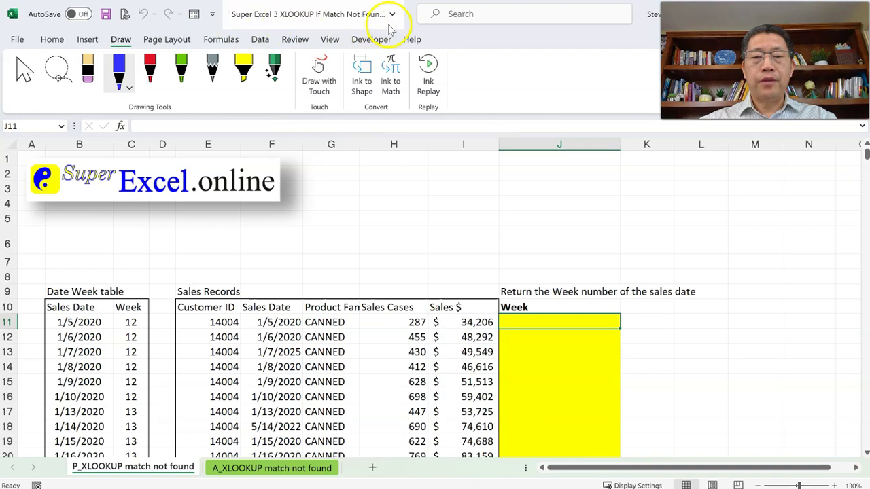
click(227, 322)
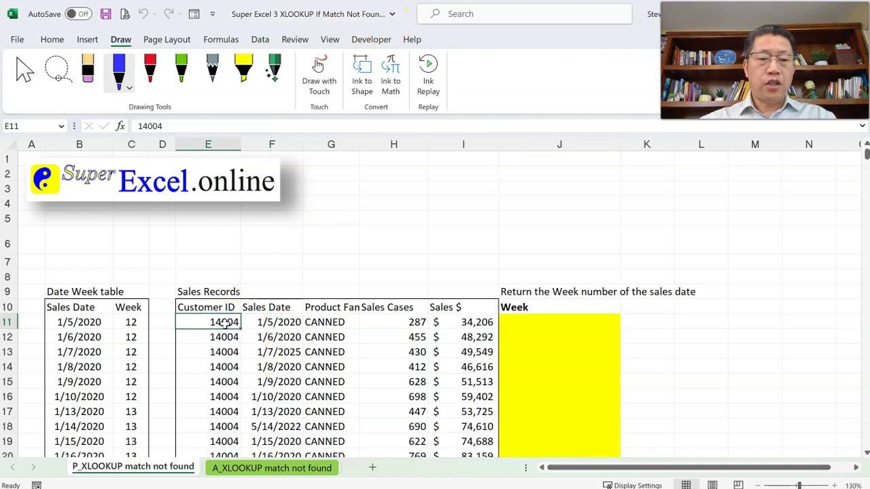
drag(286, 322, 275, 380)
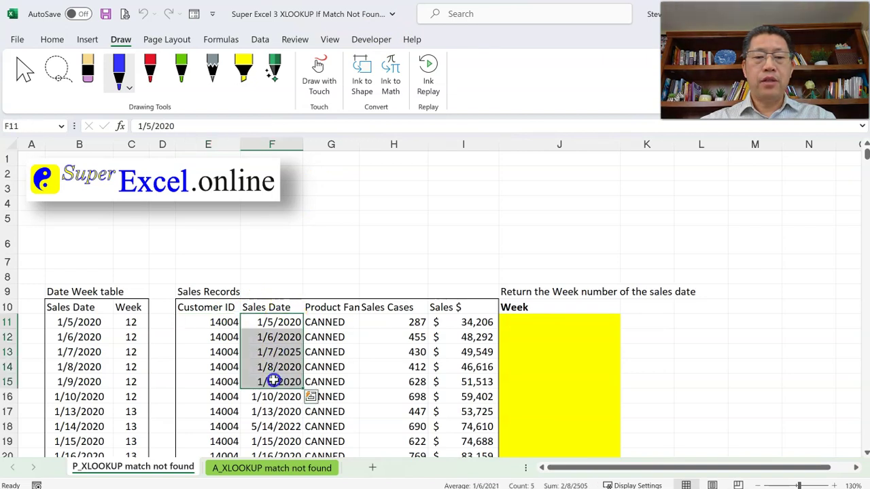
drag(410, 322, 476, 325)
click(533, 323)
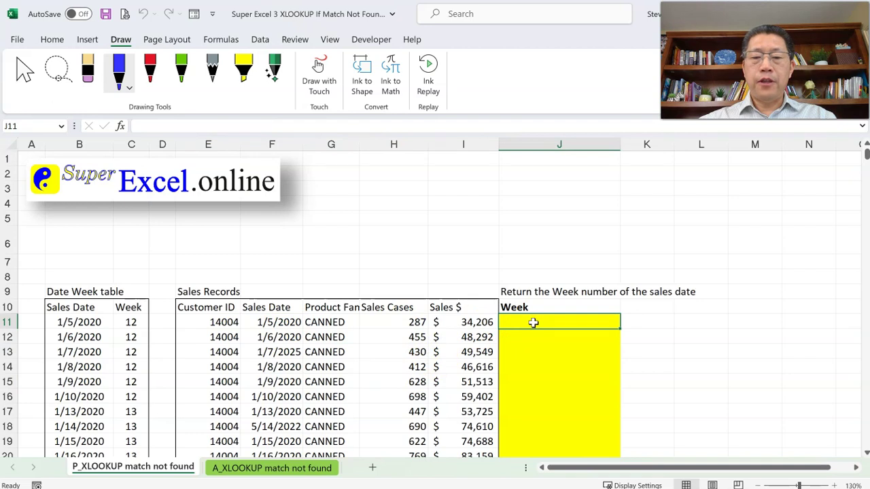
drag(274, 324, 274, 365)
click(85, 322)
click(87, 307)
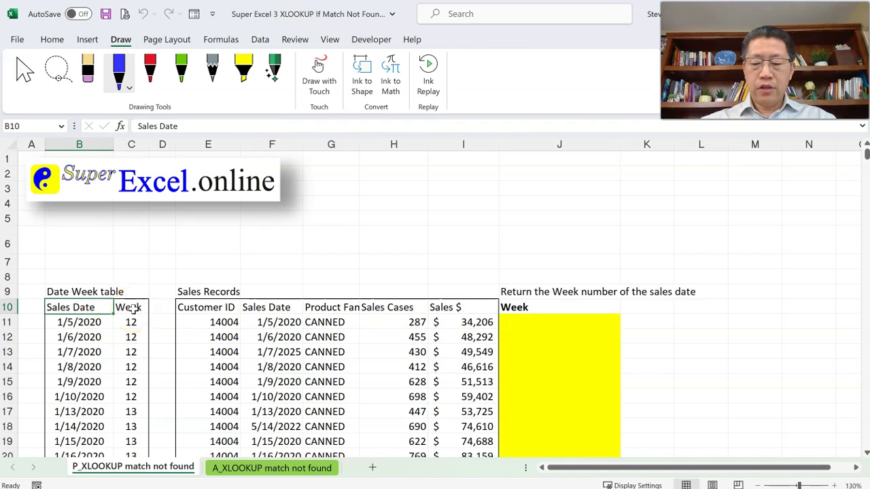
key(ctrl+Down)
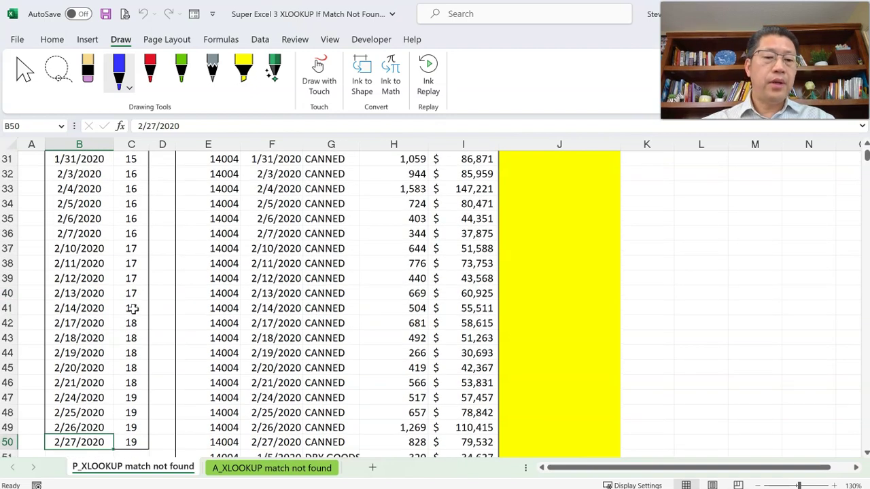
scroll(133, 308, up, 6)
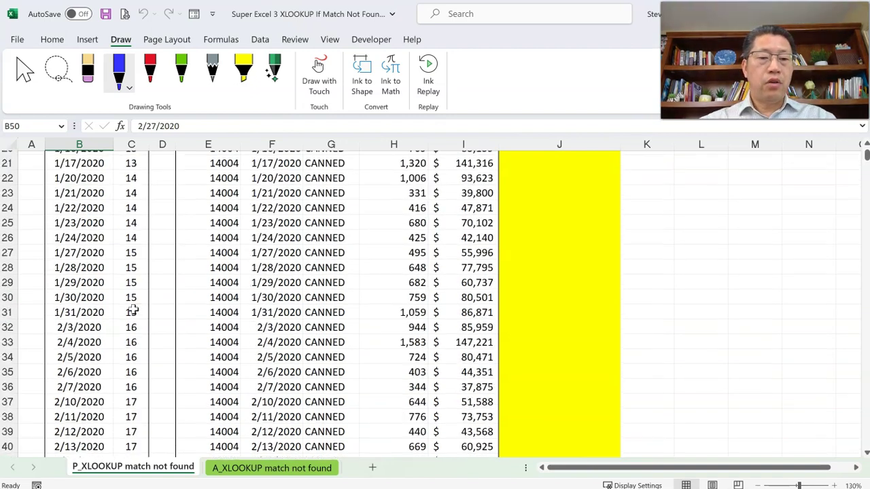
scroll(133, 308, up, 4)
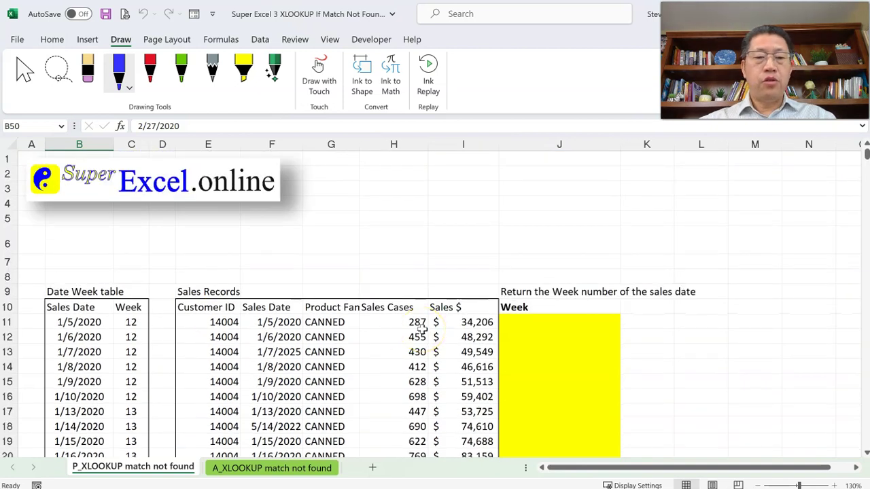
Step: Trace the lookup for J11 from the sales date in F11 through the Date Week table's Sales Date and Week columns
click(547, 322)
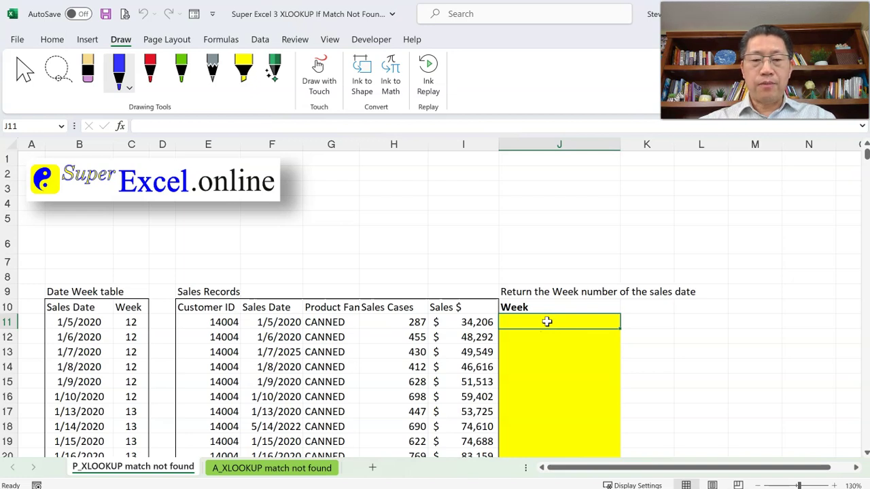
click(286, 322)
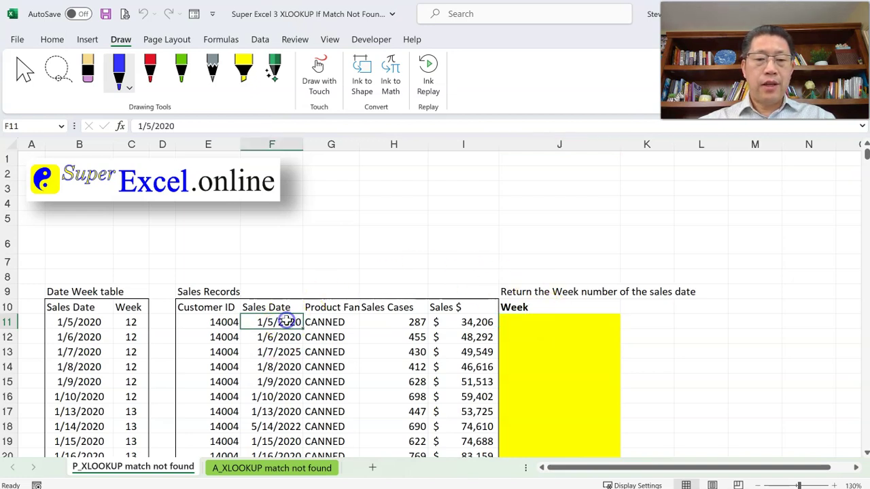
drag(79, 324, 70, 422)
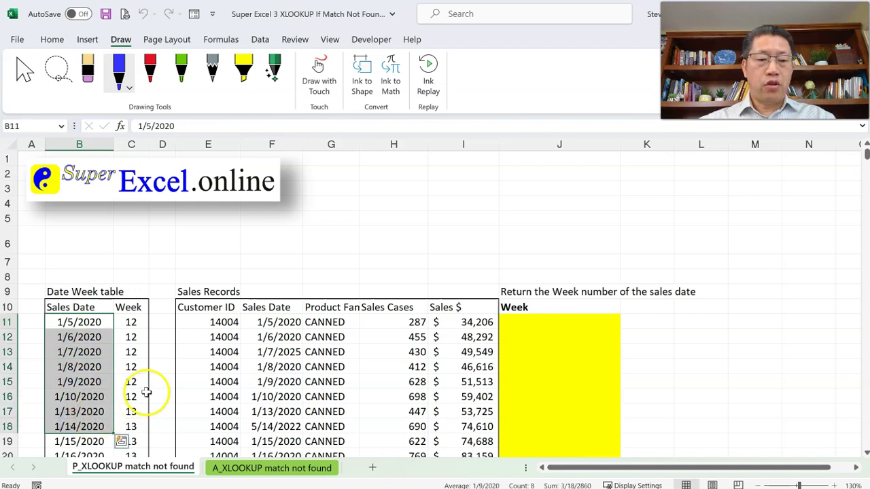
drag(138, 327, 130, 397)
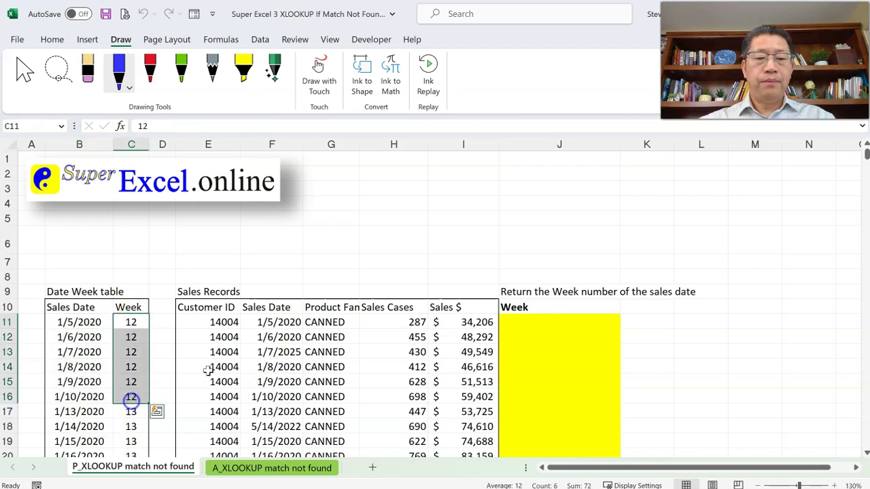
click(518, 322)
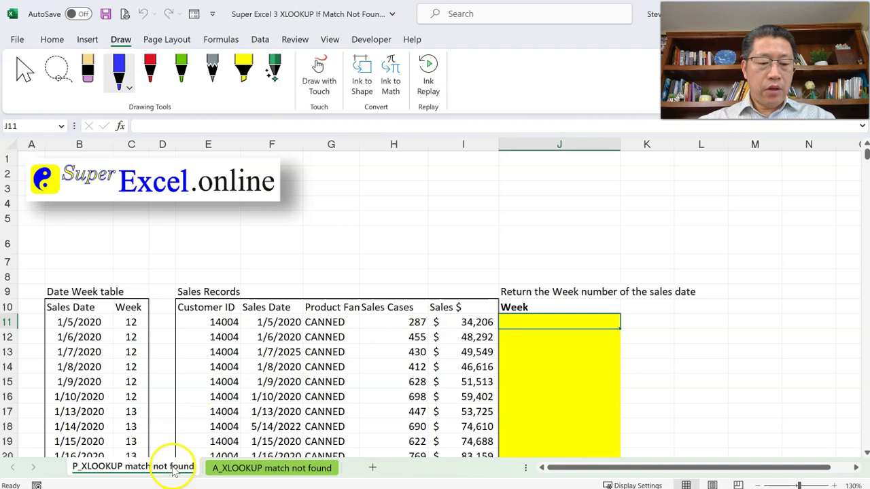
Step: Duplicate the "P_XLOOKUP match not found" sheet directly after the original and delete the Super Excel.online logo from the copy
drag(173, 469, 228, 467)
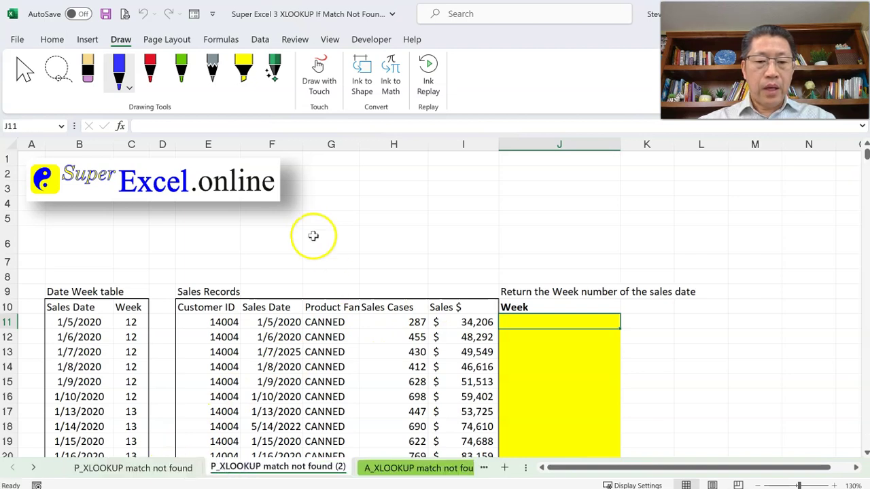
click(262, 196)
key(Delete)
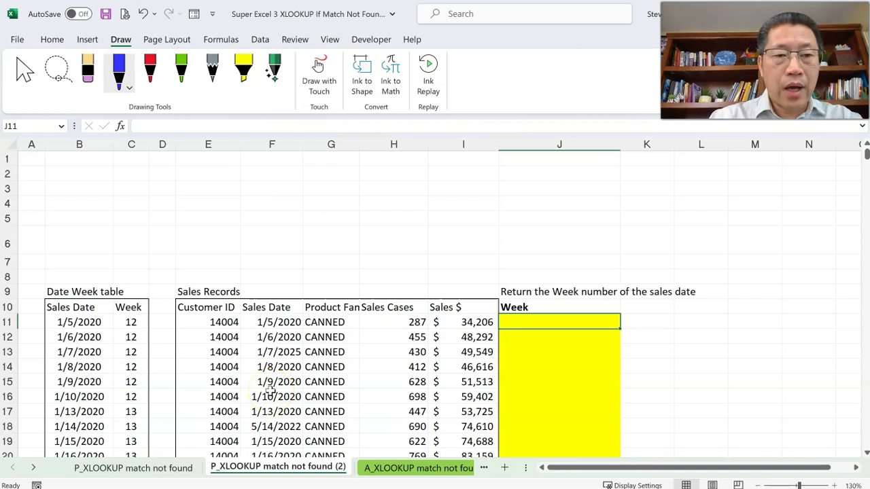
Step: Circle cell J11 in blue ink and handwrite "=xlookup( )" above the tables with six comma-separated argument blanks
mouse_move(579, 317)
mouse_down()
mouse_move(535, 324)
mouse_move(583, 320)
mouse_up()
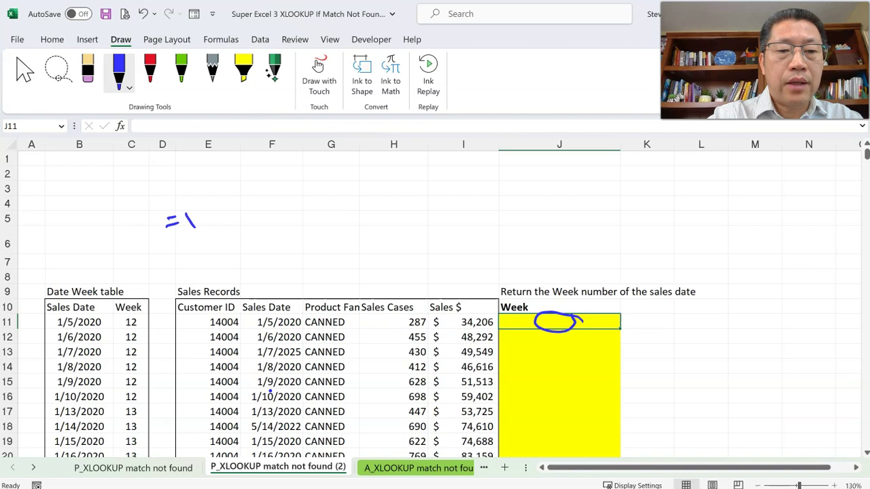
drag(240, 195, 240, 234)
mouse_move(249, 212)
mouse_down()
mouse_move(247, 224)
mouse_move(263, 224)
mouse_move(269, 247)
mouse_move(270, 227)
mouse_up()
mouse_move(296, 195)
mouse_down()
mouse_move(295, 240)
mouse_move(360, 232)
mouse_up()
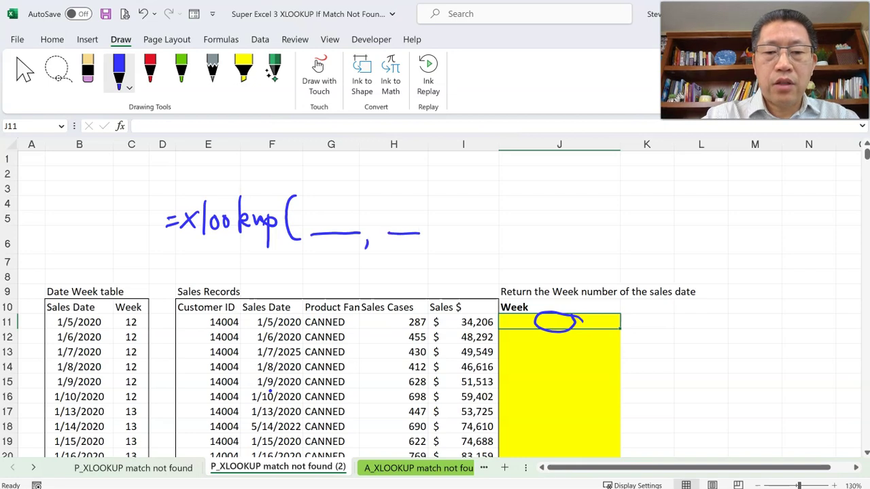
drag(461, 236, 572, 231)
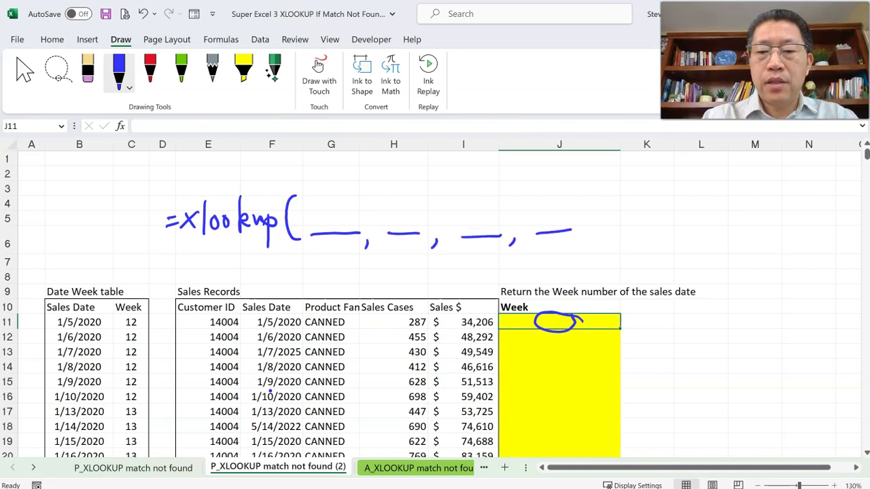
drag(710, 183, 725, 224)
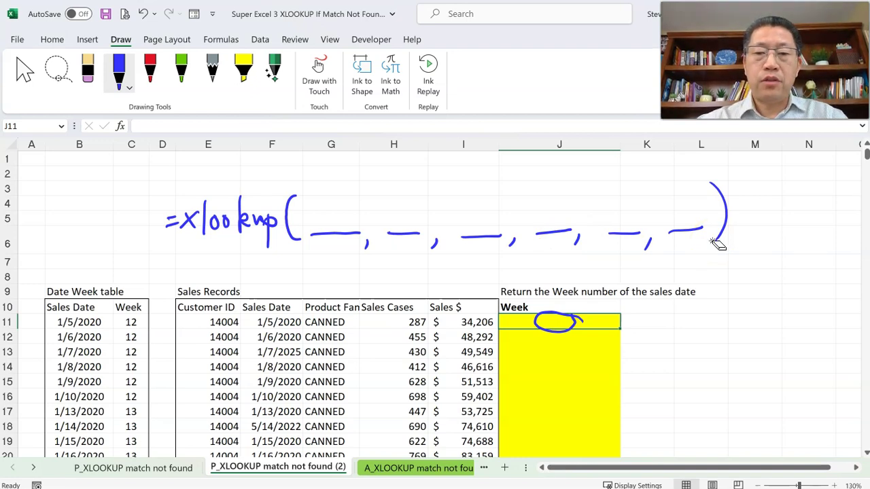
Step: Erase the last three argument blanks and the closing parenthesis, and redraw the blue parenthesis after the third blank
click(554, 232)
drag(624, 233, 686, 231)
click(712, 242)
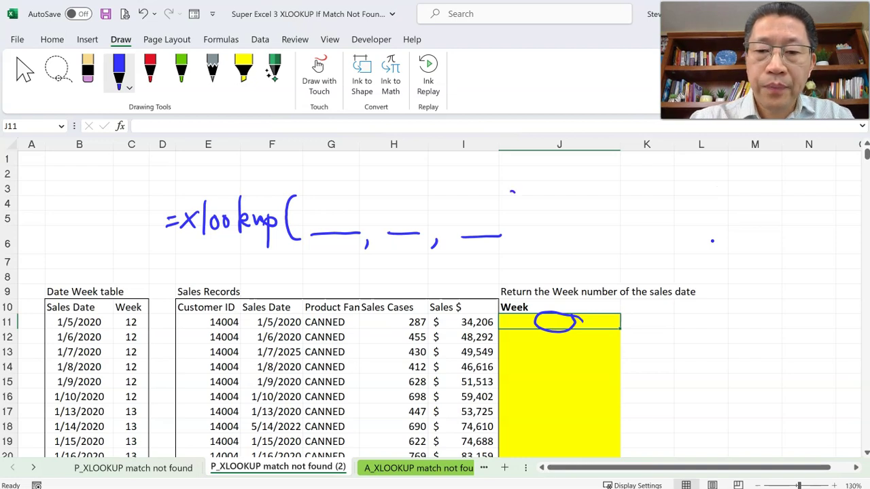
drag(513, 191, 519, 246)
Step: Circle the sales date in F11 in red ink and draw a matching red circle above the first argument blank
click(149, 68)
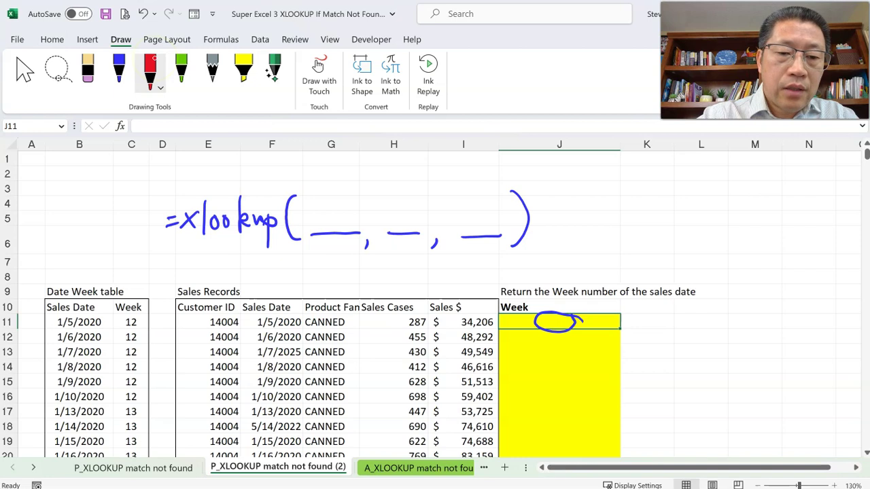
mouse_move(295, 311)
mouse_down()
mouse_move(274, 335)
mouse_move(298, 317)
mouse_up()
drag(336, 191, 344, 199)
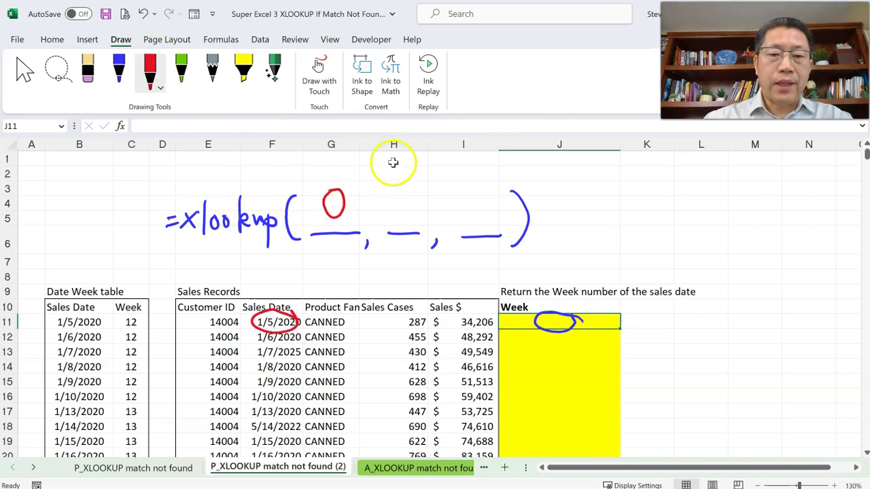
Step: Draw a lined red rectangle above the second argument blank and a red box around the dates in B11:B18
scroll(340, 220, down, 1)
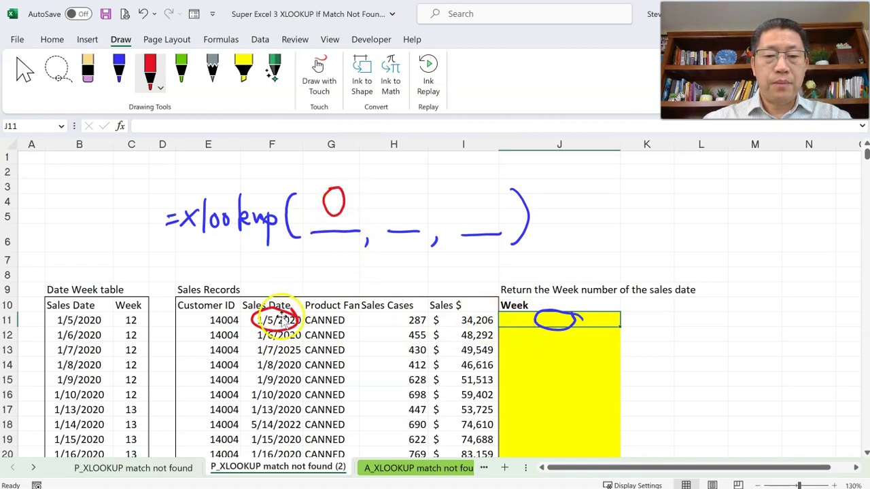
drag(390, 192, 390, 223)
drag(387, 181, 419, 181)
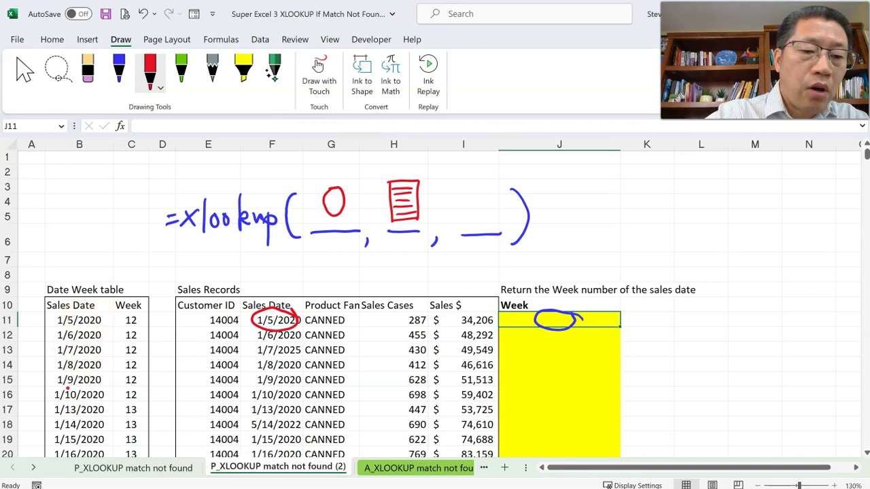
mouse_move(74, 316)
mouse_down()
mouse_move(110, 337)
mouse_move(109, 422)
mouse_up()
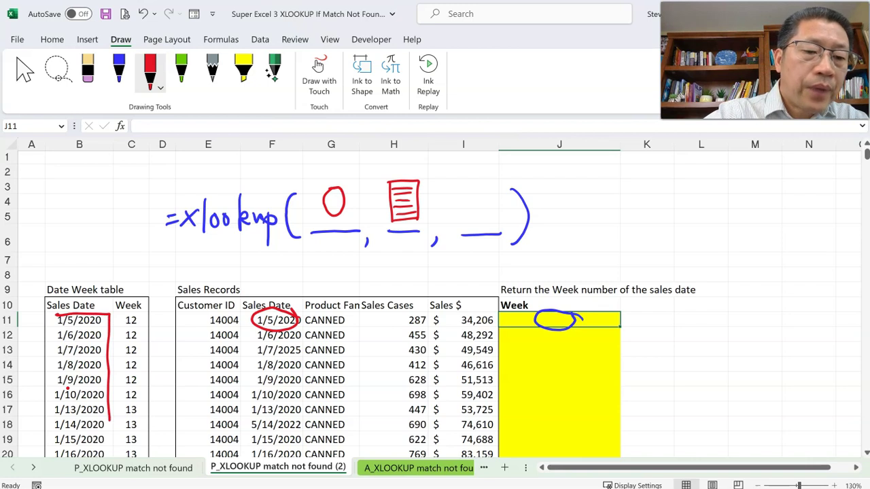
drag(51, 343, 50, 429)
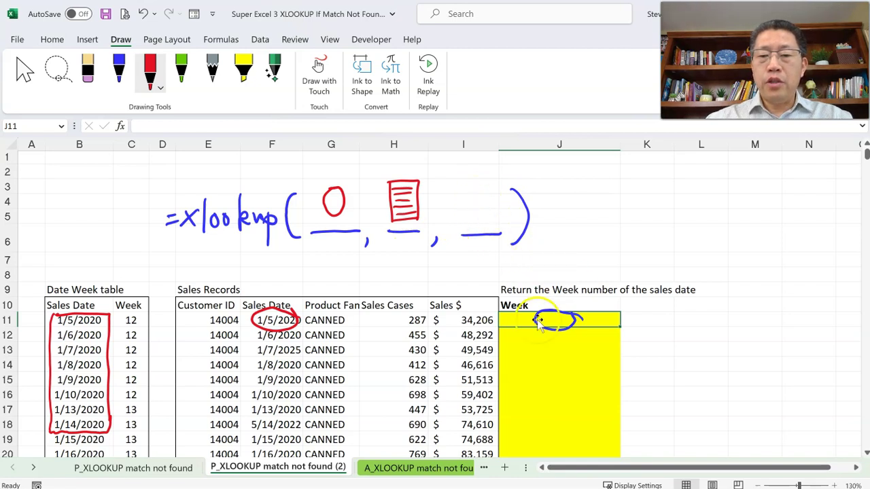
Step: Draw a lined green rectangle above the third argument blank and a green box around the weeks in C11:C18
click(181, 68)
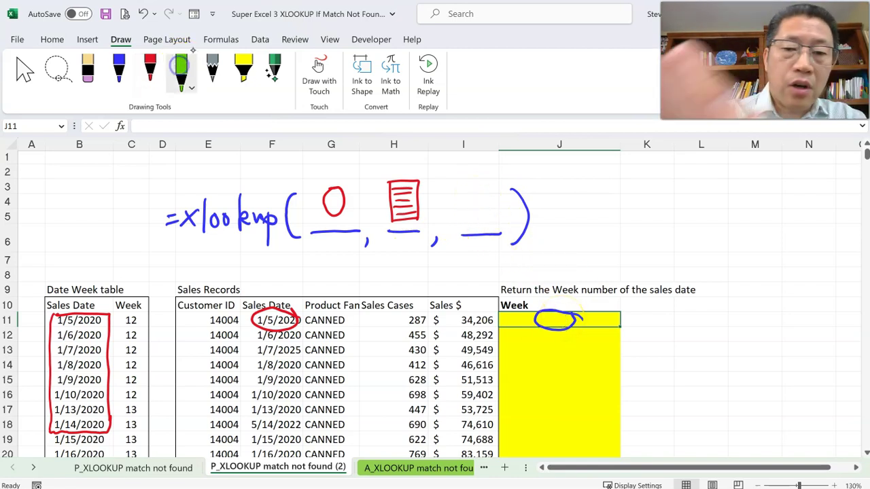
mouse_move(468, 186)
mouse_down()
mouse_move(467, 225)
mouse_move(488, 224)
mouse_up()
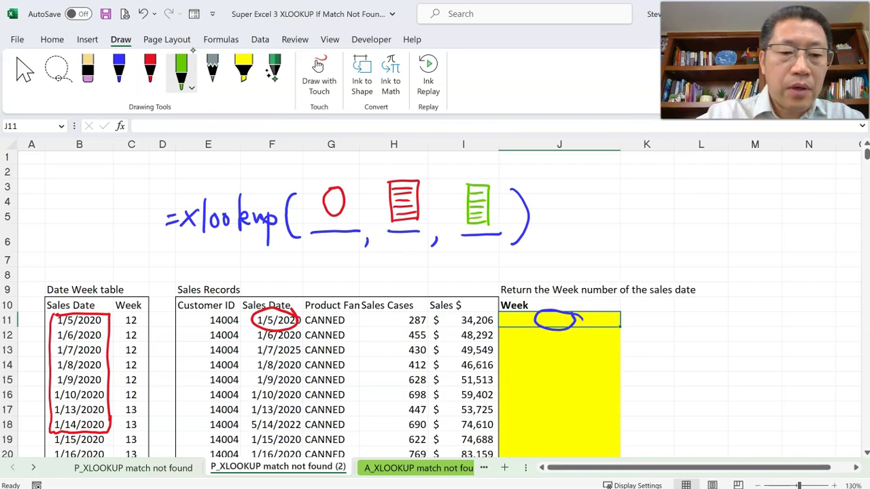
drag(147, 352, 147, 429)
drag(118, 315, 117, 415)
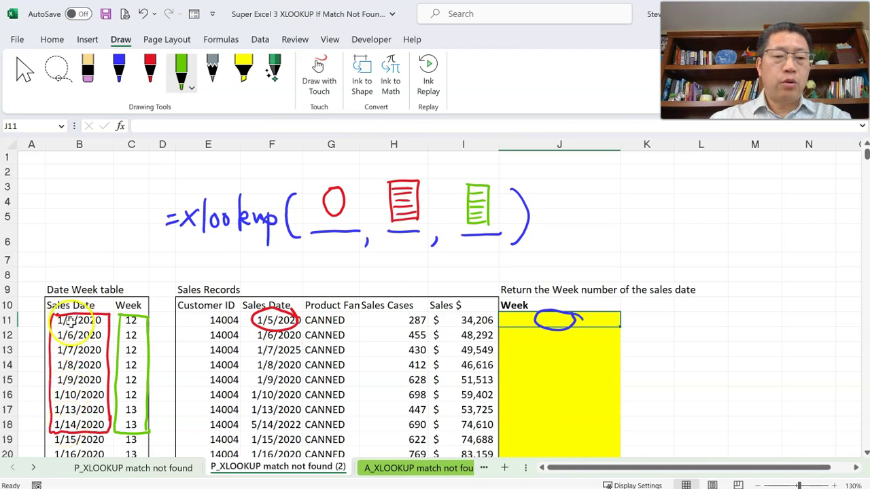
Step: Circle B11, C11 and their counterparts in the two lined rectangles in blue ink, and handwrite "#N/A" beside the formula sketch
click(118, 68)
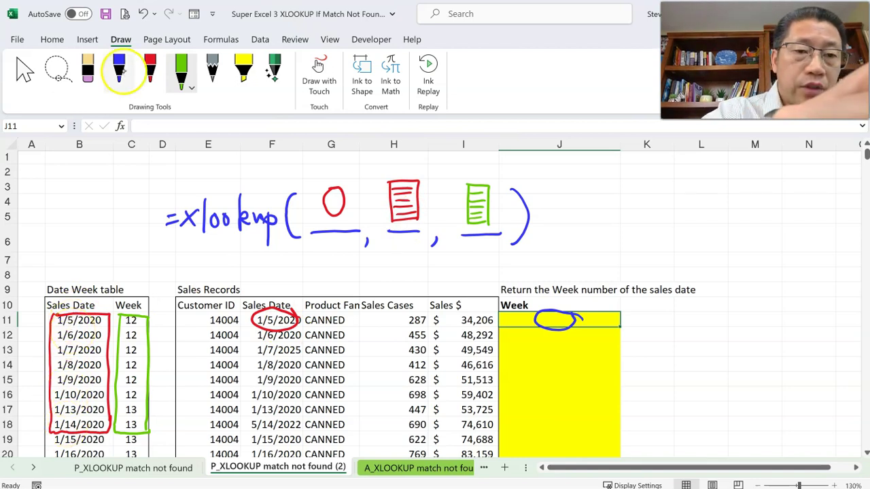
mouse_move(97, 314)
mouse_down()
mouse_move(83, 311)
mouse_move(95, 321)
mouse_up()
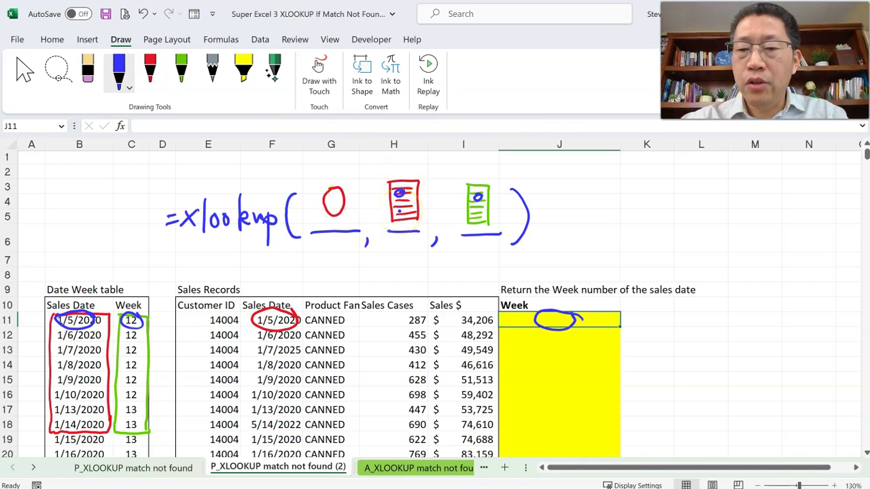
drag(704, 214, 718, 212)
mouse_move(713, 202)
mouse_down()
mouse_move(708, 218)
mouse_move(734, 201)
mouse_up()
mouse_move(742, 199)
mouse_down()
mouse_move(735, 221)
mouse_move(755, 222)
mouse_move(753, 214)
mouse_up()
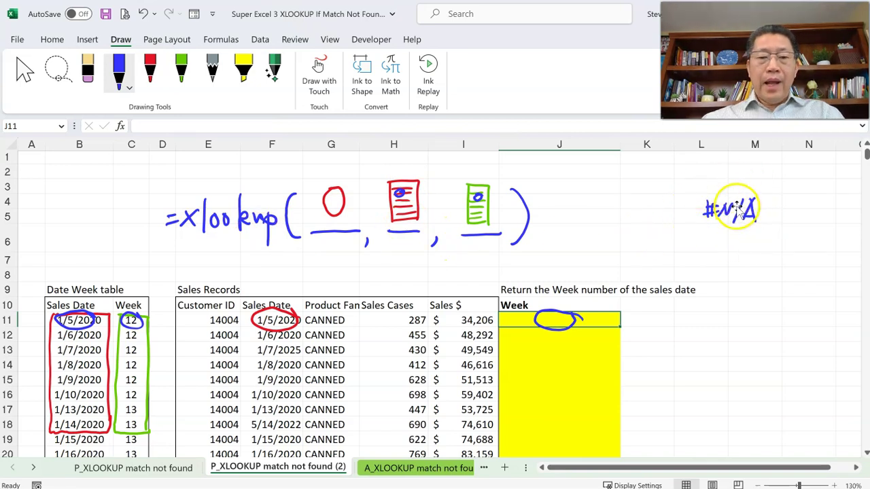
Step: On the "P_XLOOKUP match not found" sheet, start an XLOOKUP formula in J11 with F11 as the lookup value
click(170, 468)
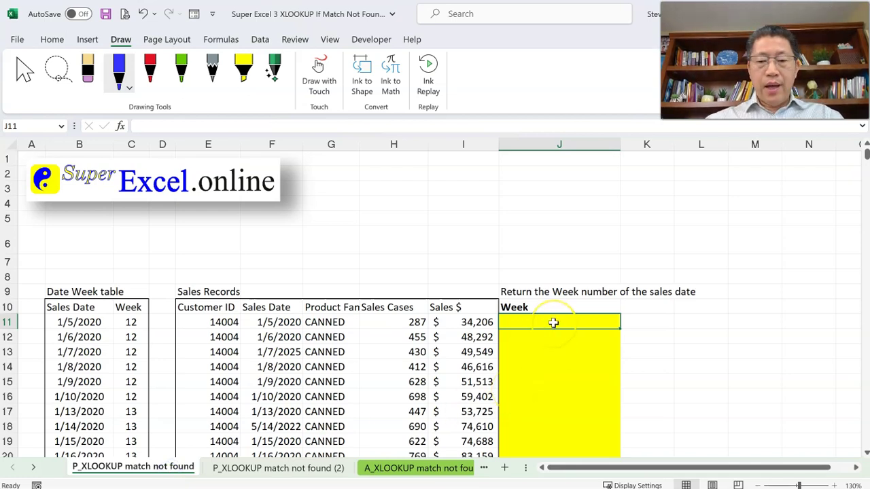
text(=)
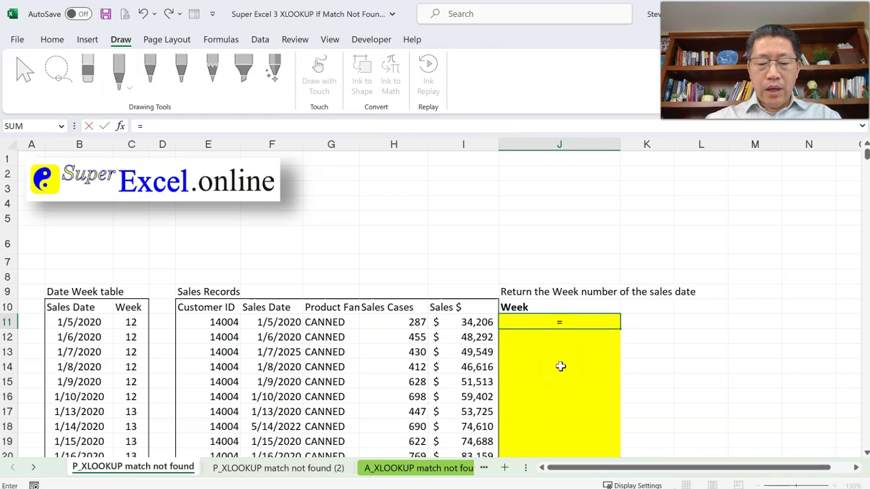
text(xl)
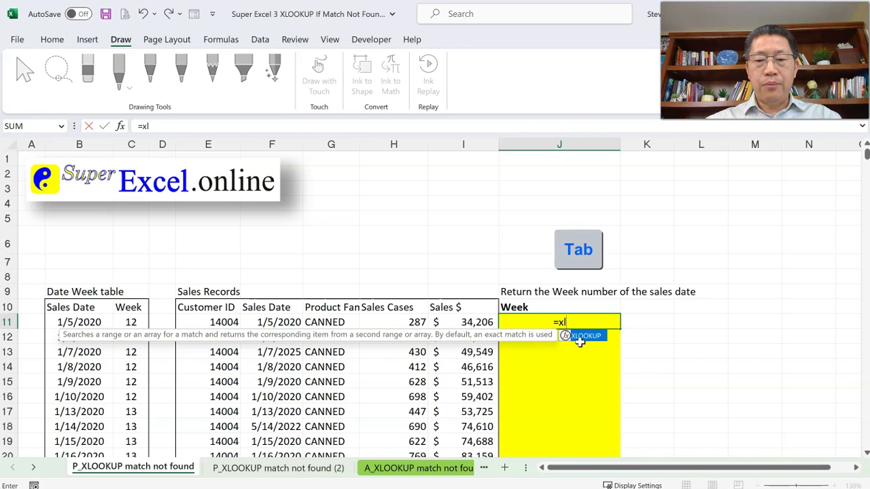
key(Tab)
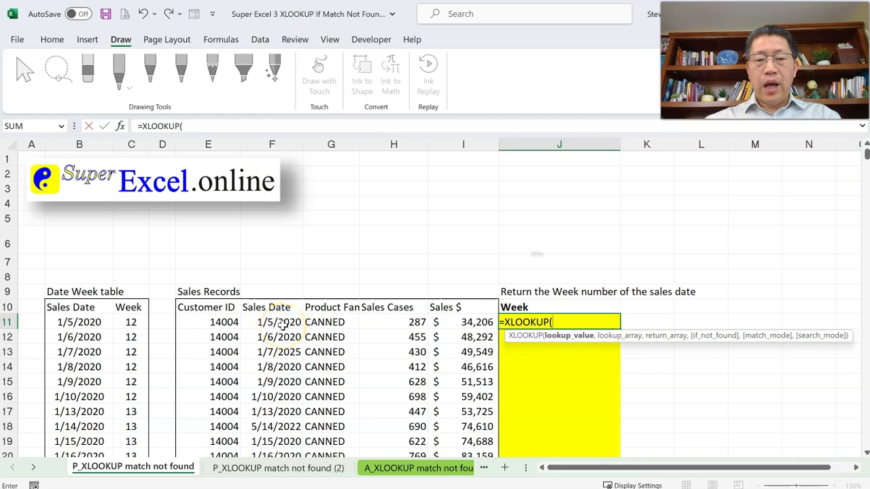
key(Left)
key(Left)
key(Left)
key(Left)
key(Left)
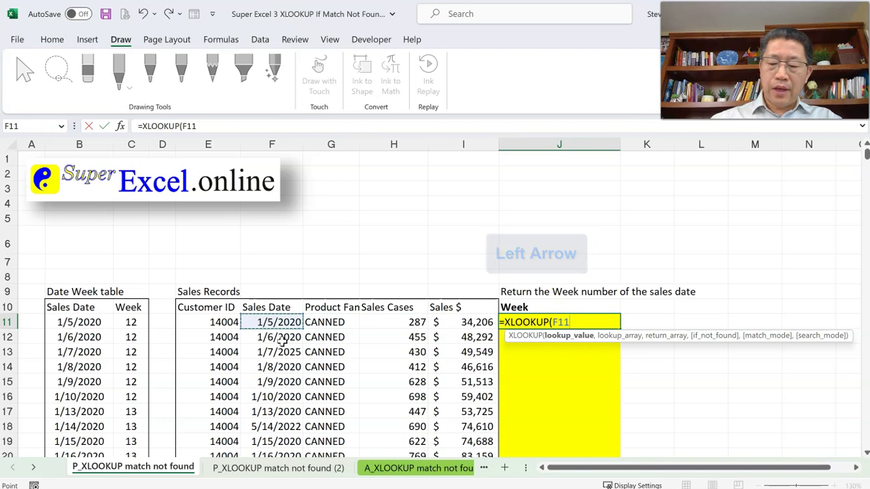
text(,)
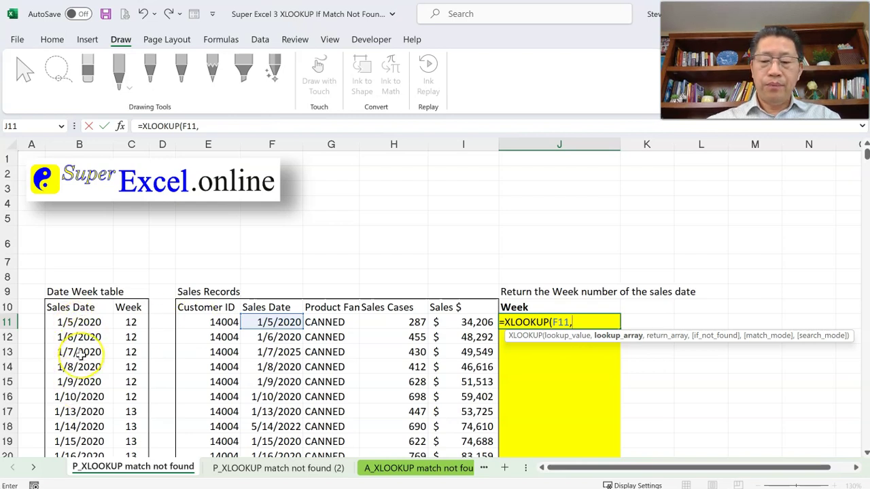
Step: Set the formula's lookup array to the date table's sales dates as the absolute range $B$11:$B$50
key(Left)
key(Left)
key(Left)
key(Left)
key(Left)
key(Left)
key(Left)
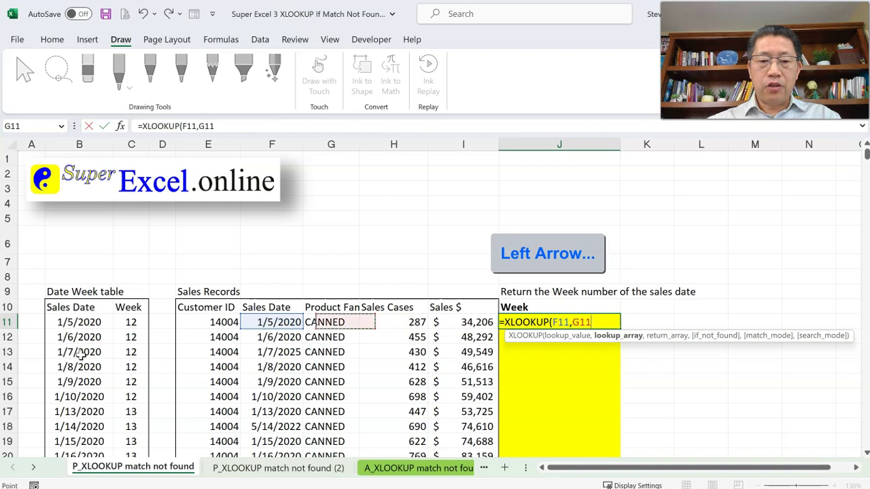
key(Left)
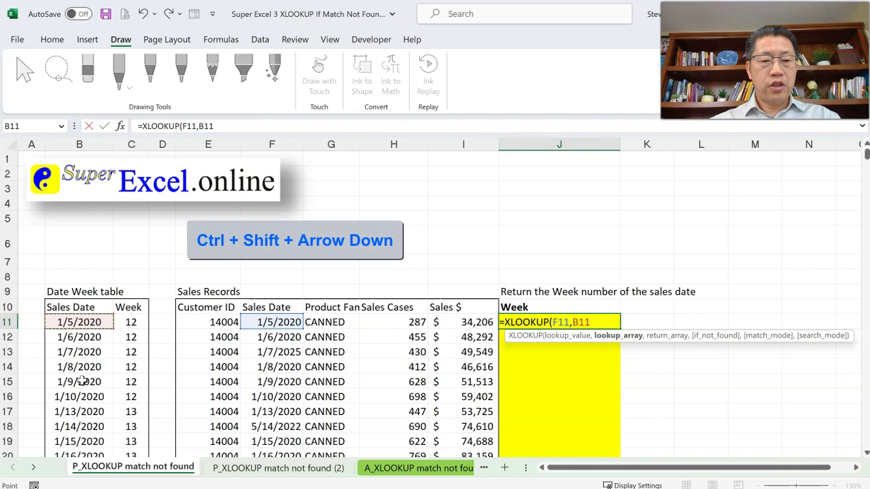
key(ctrl+shift+Down)
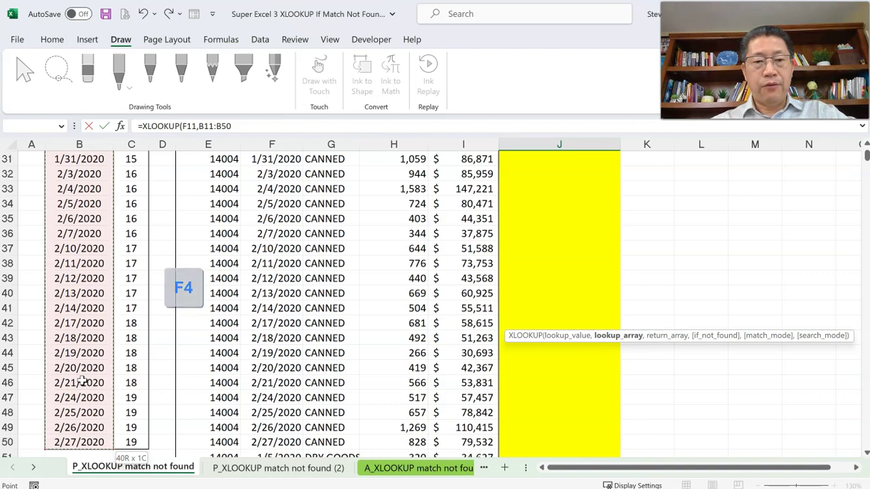
key(F4)
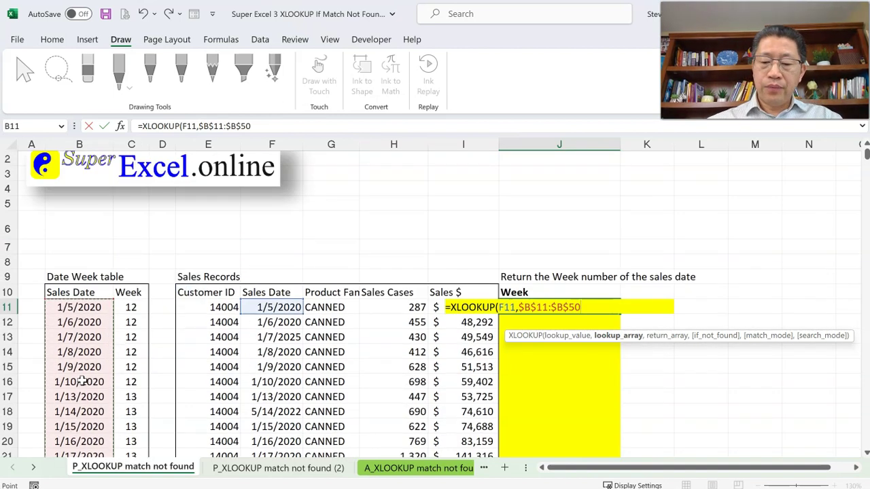
text(,)
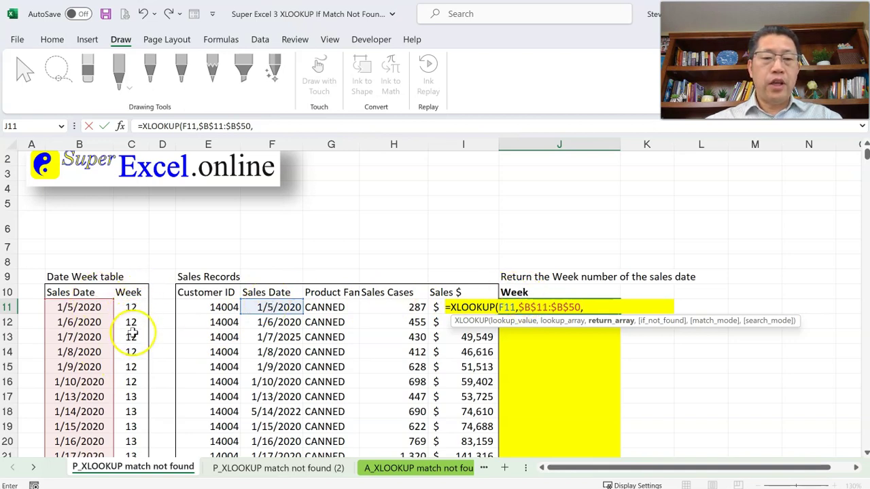
Step: Set the return array to the week numbers as the absolute range $C$11:$C$50 and enter the formula in J11
key(Left)
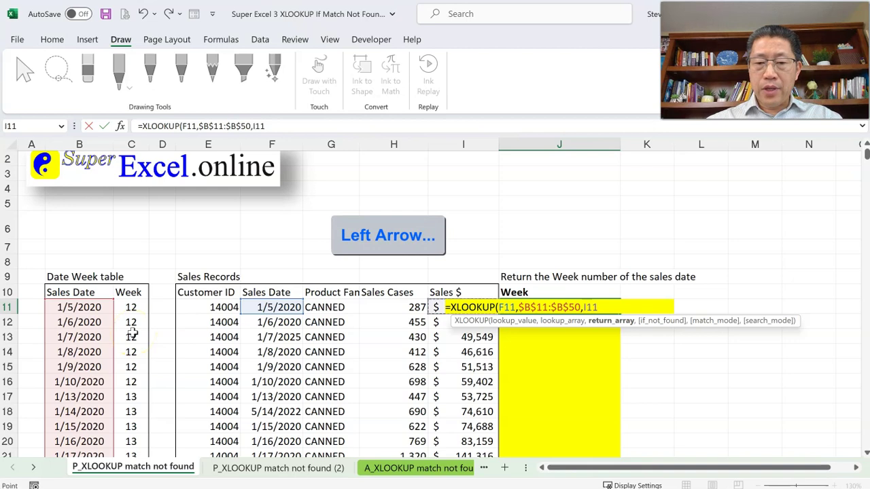
key(Left)
key(Left)
key(Left)
key(Left)
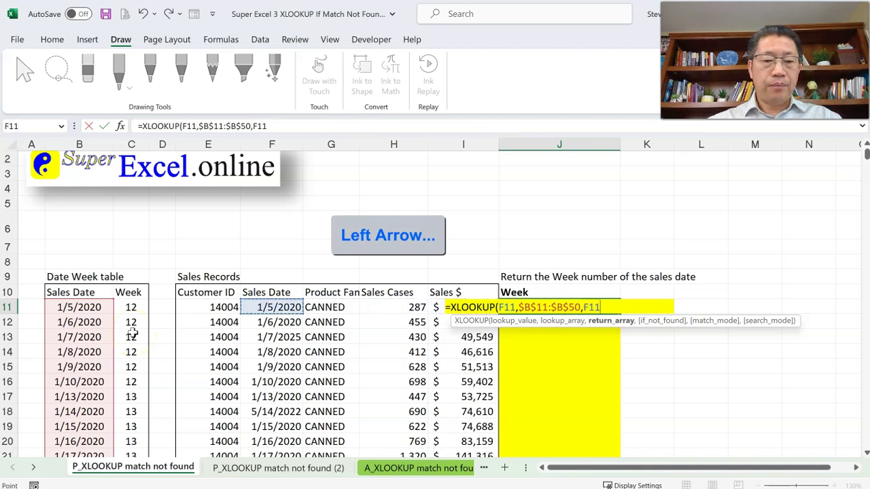
key(Left)
key(Left)
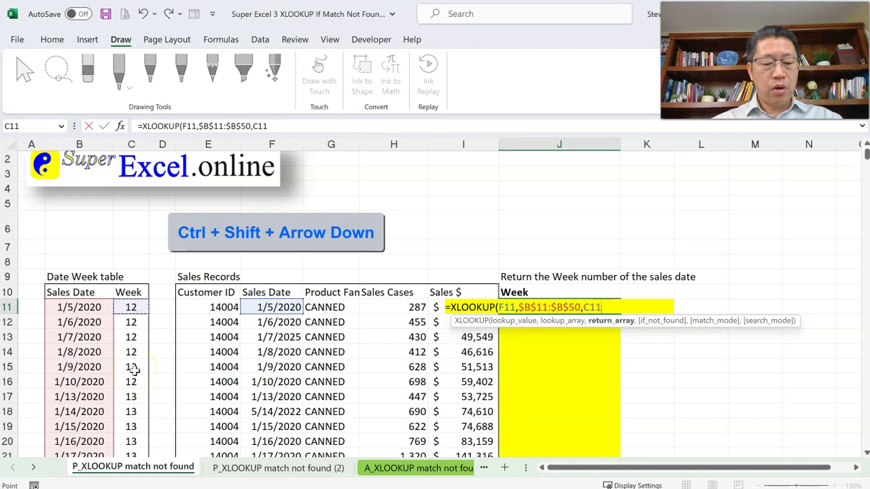
key(ctrl+shift+Down)
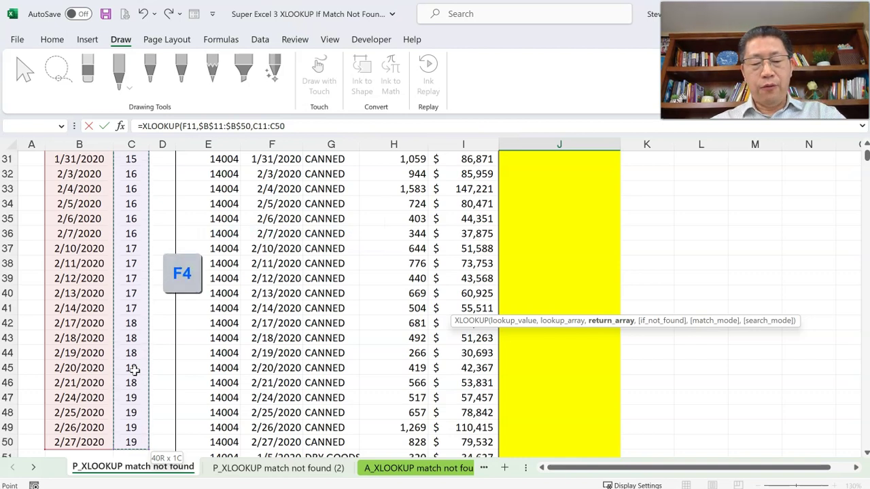
key(F4)
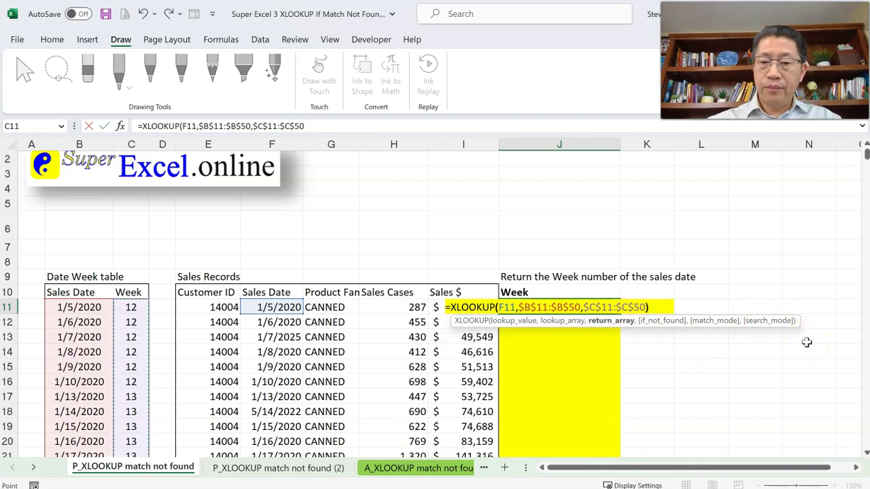
key(Return)
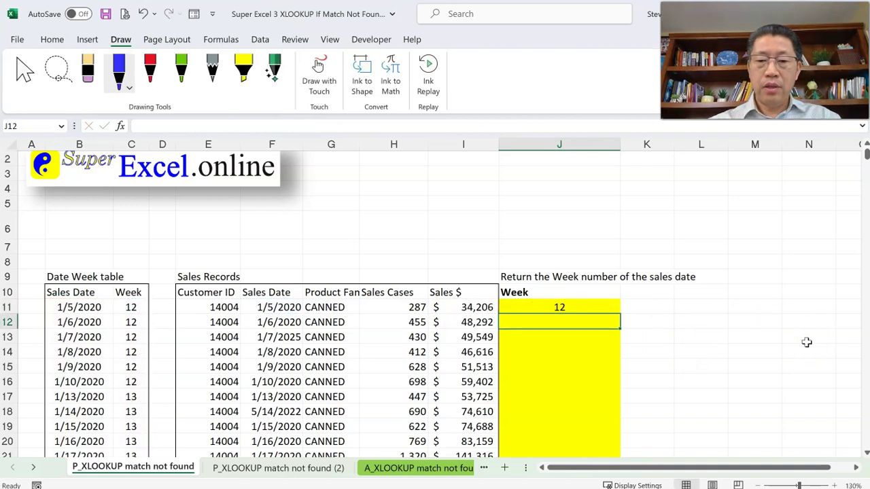
Step: Review the XLOOKUP references in J11 and fill the formula down the Week column to the last sales record
click(599, 307)
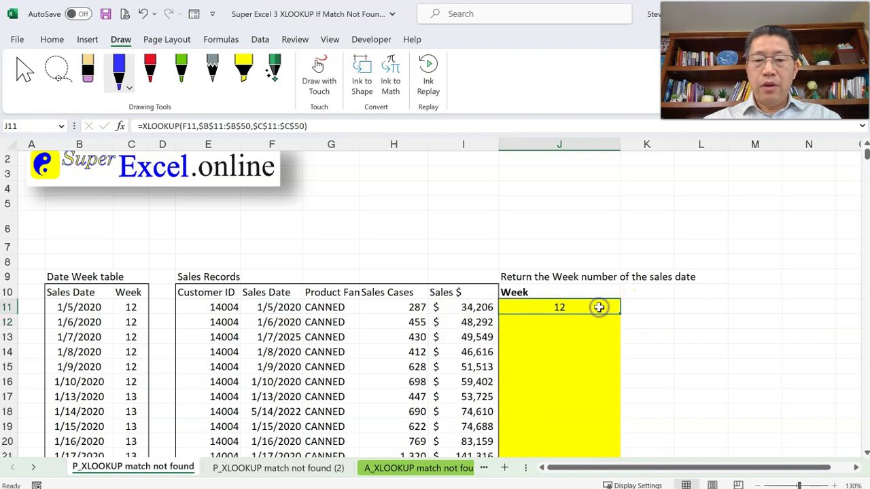
double_click(599, 307)
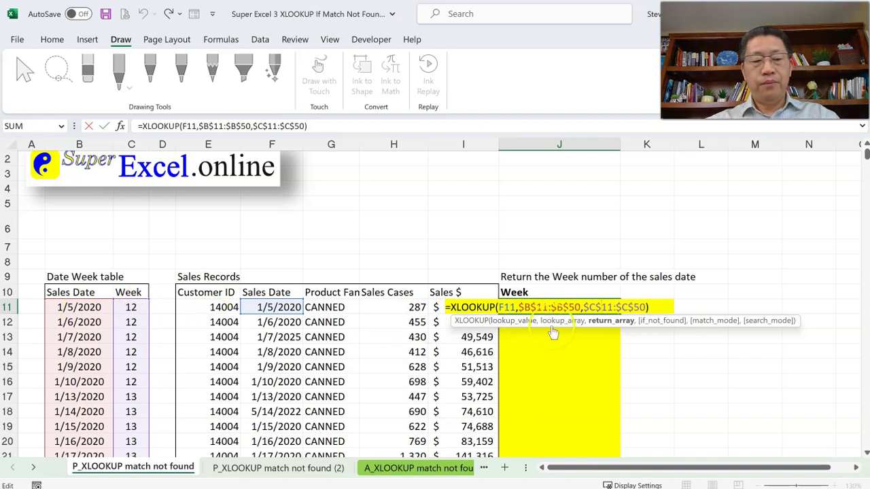
key(ctrl+Return)
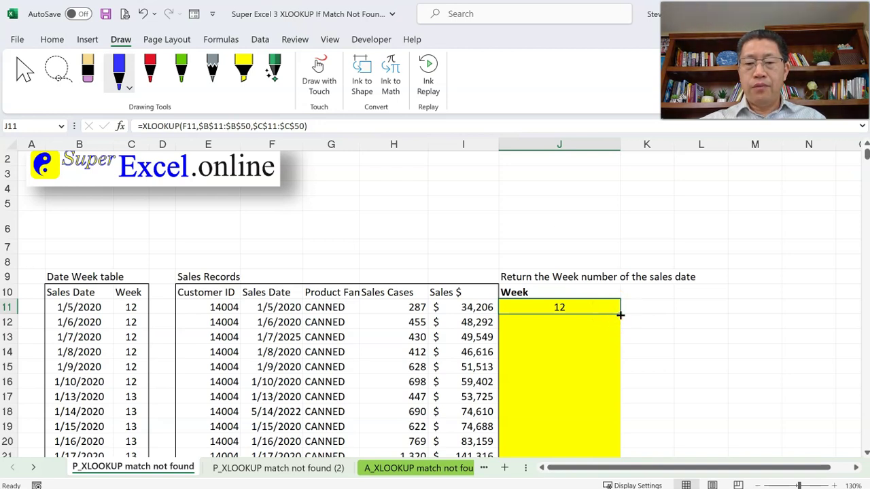
double_click(620, 315)
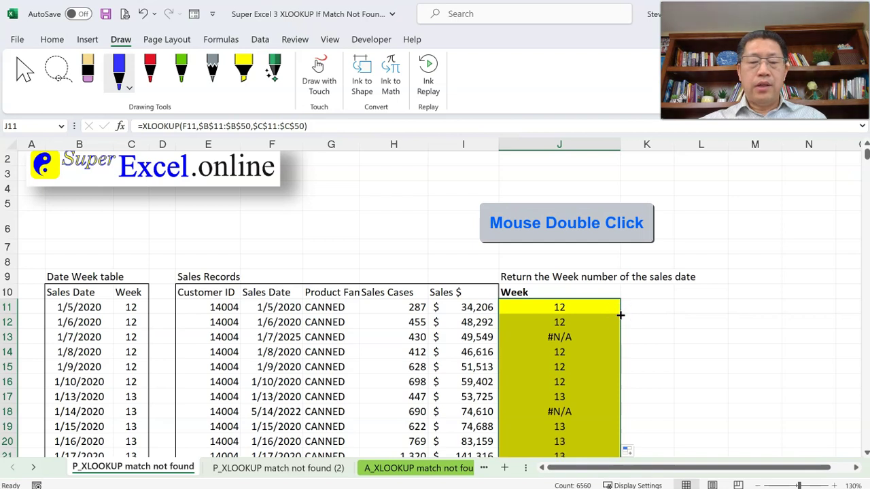
Step: Examine the filled Week column, the cell references of the formula in J36, and the last rows of the sales records
scroll(591, 314, down, 3)
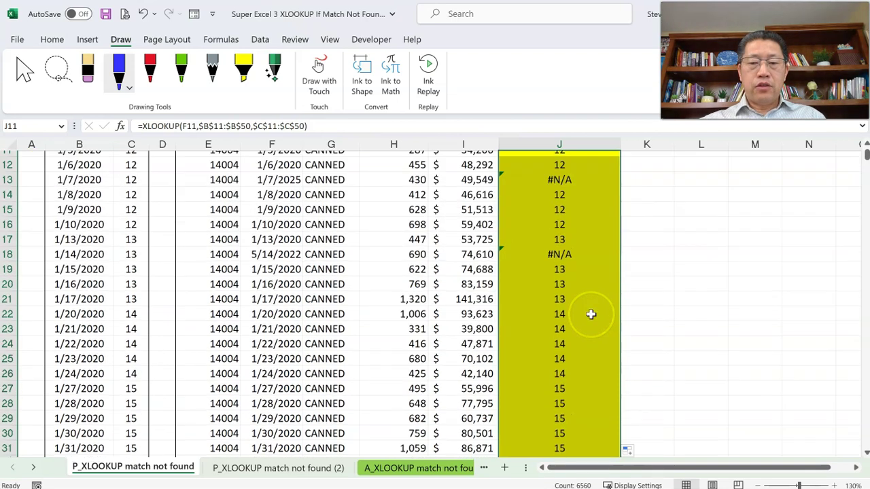
scroll(591, 314, down, 3)
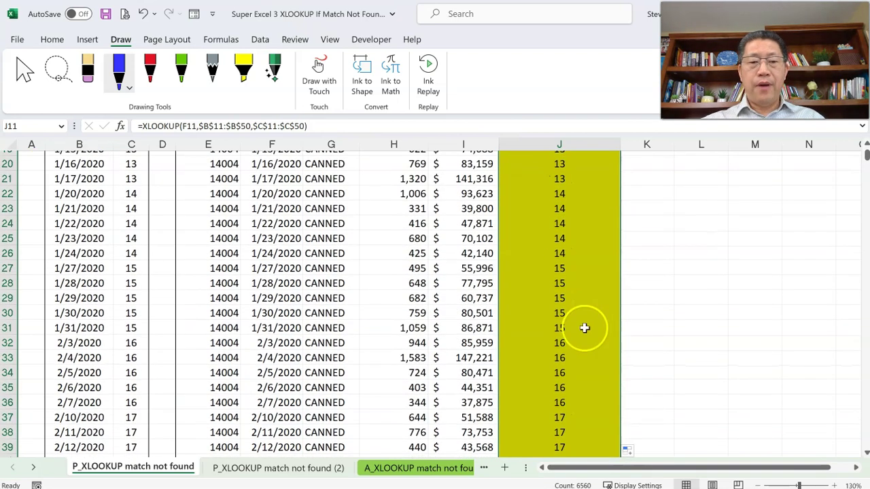
scroll(581, 331, down, 1)
click(293, 331)
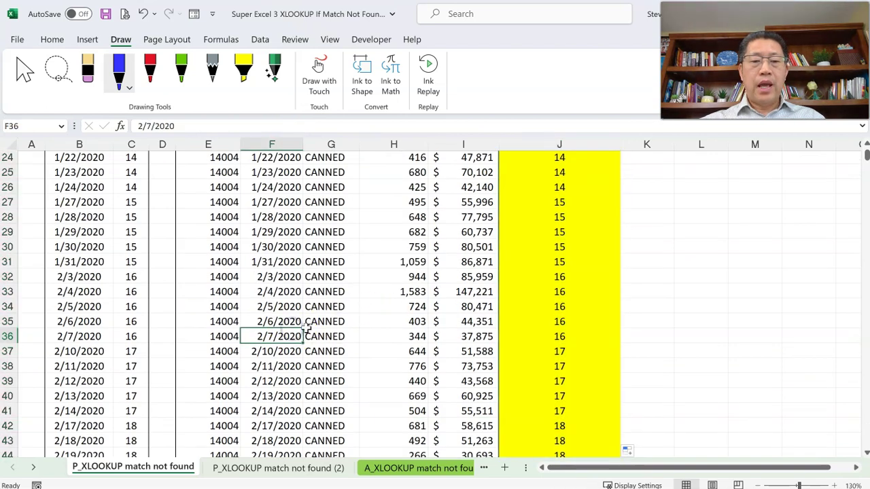
click(561, 337)
double_click(562, 336)
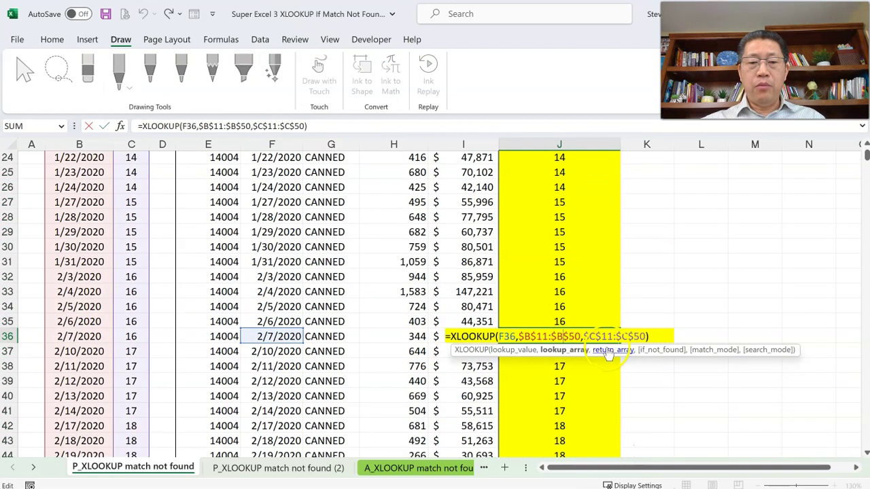
key(Escape)
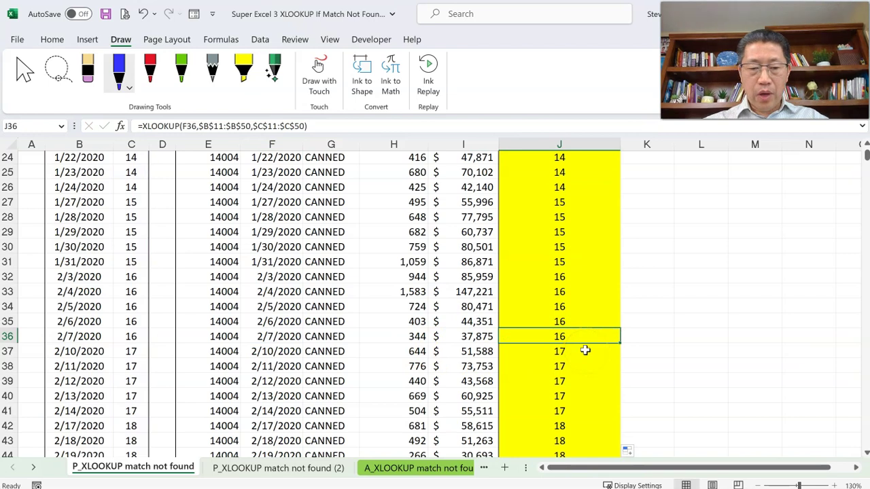
key(ctrl+Down)
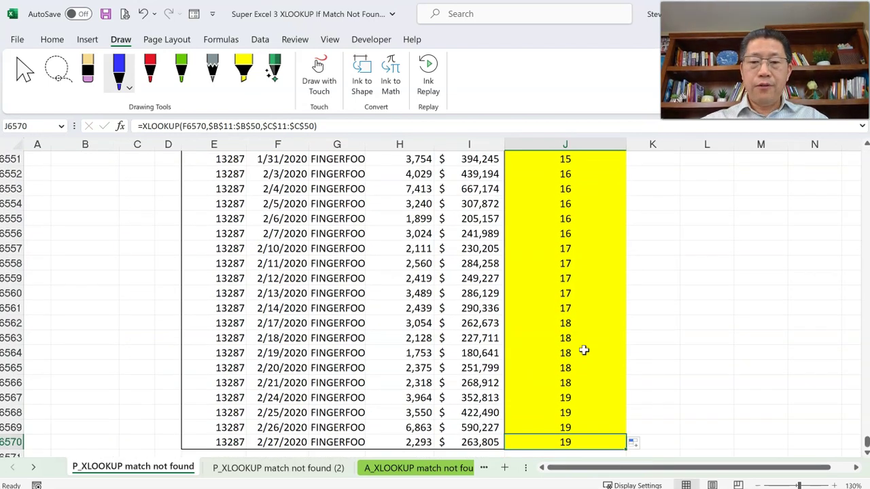
scroll(585, 350, up, 5)
scroll(571, 357, up, 1)
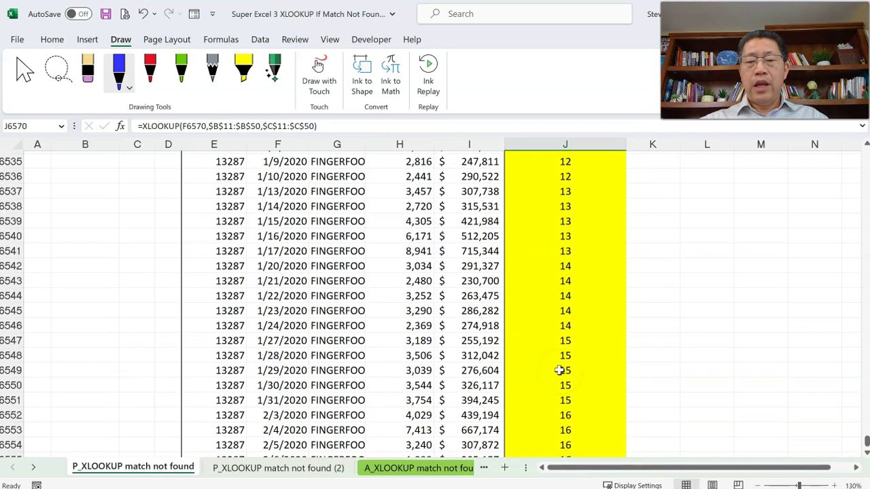
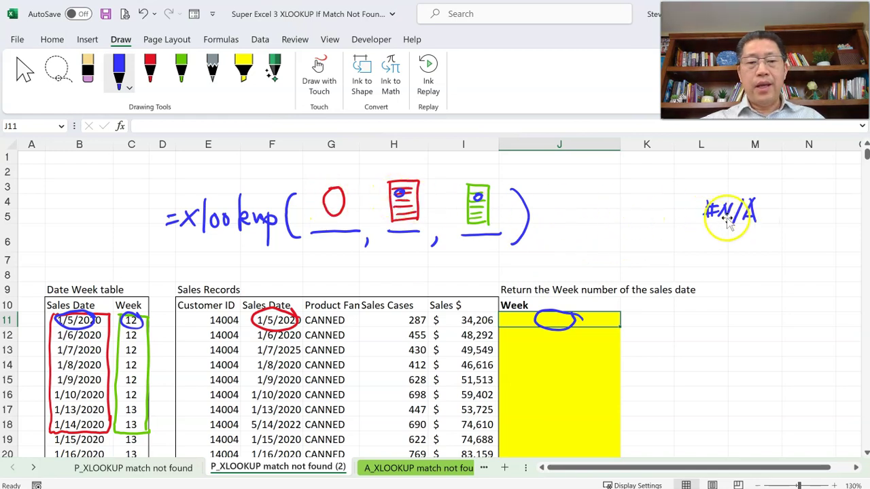
Step: Return to the "P_XLOOKUP match not found" sheet and check J13's formula and its lookup date against the Date Week table's sales dates
click(157, 467)
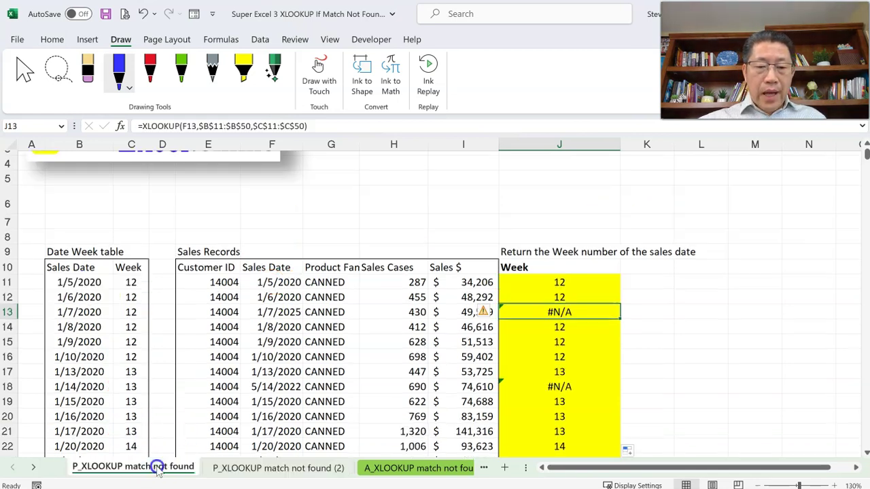
double_click(588, 313)
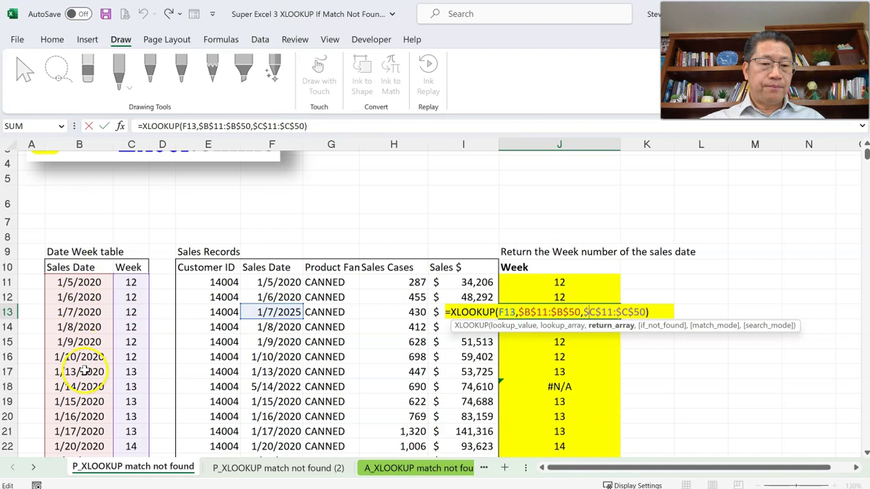
scroll(84, 343, down, 4)
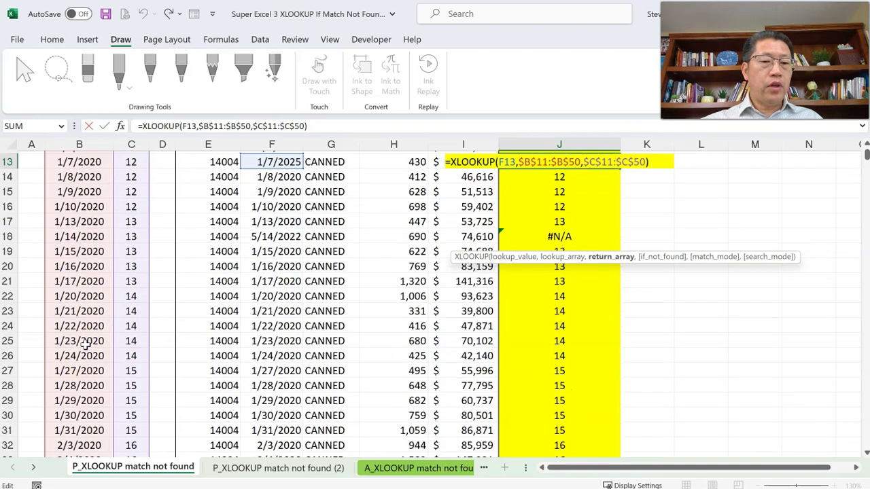
scroll(85, 347, down, 6)
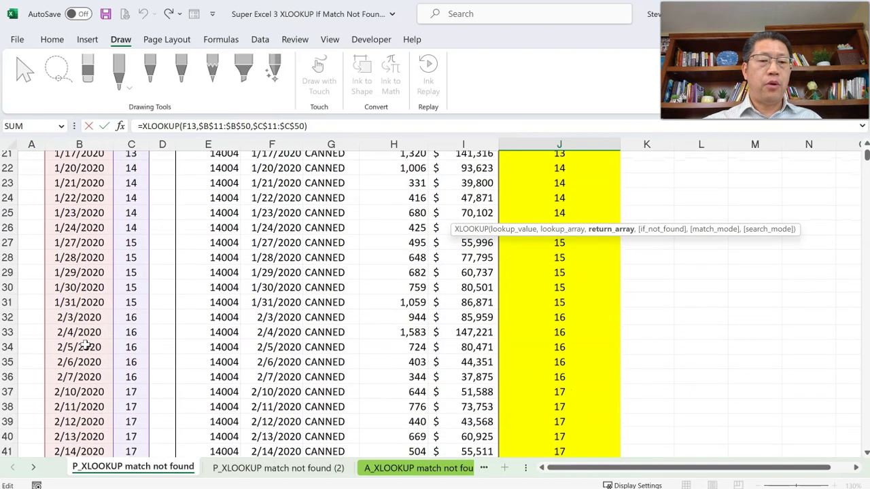
scroll(85, 345, up, 3)
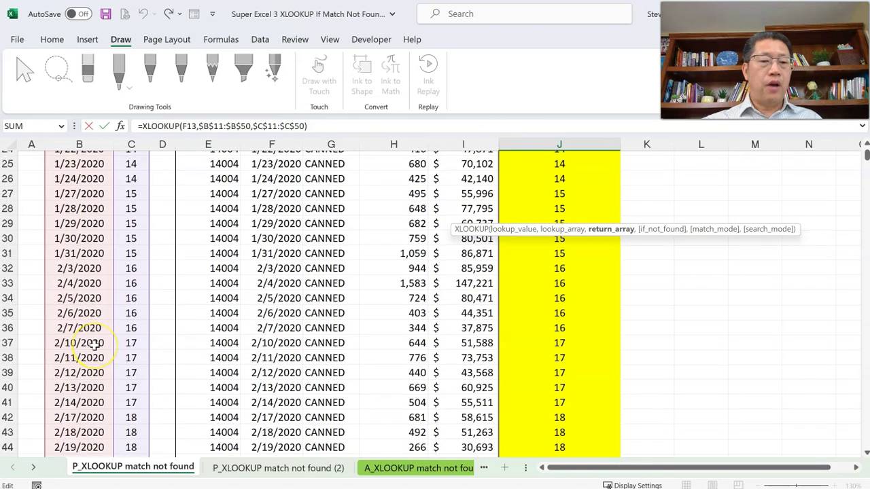
scroll(93, 345, up, 6)
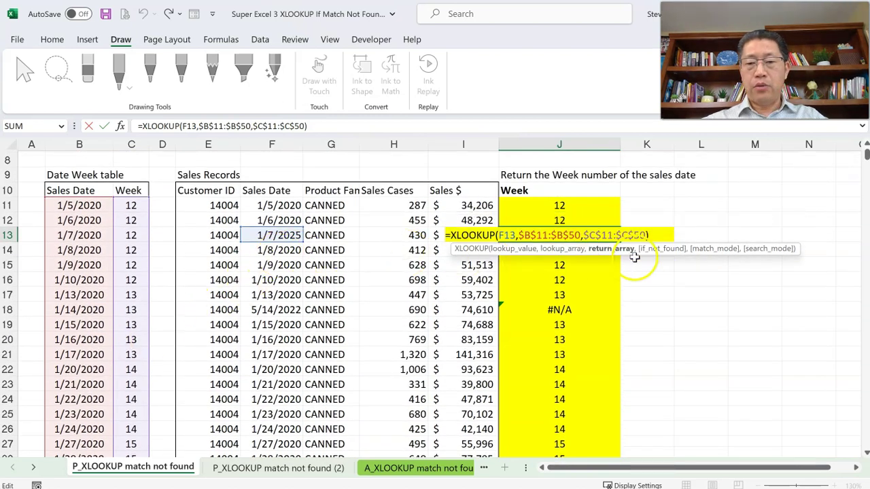
Step: Inspect the XLOOKUP formulas in J18 and J13, comparing their lookup dates, lookup array and return array with the optional if_not_found argument
click(588, 237)
click(582, 310)
double_click(582, 310)
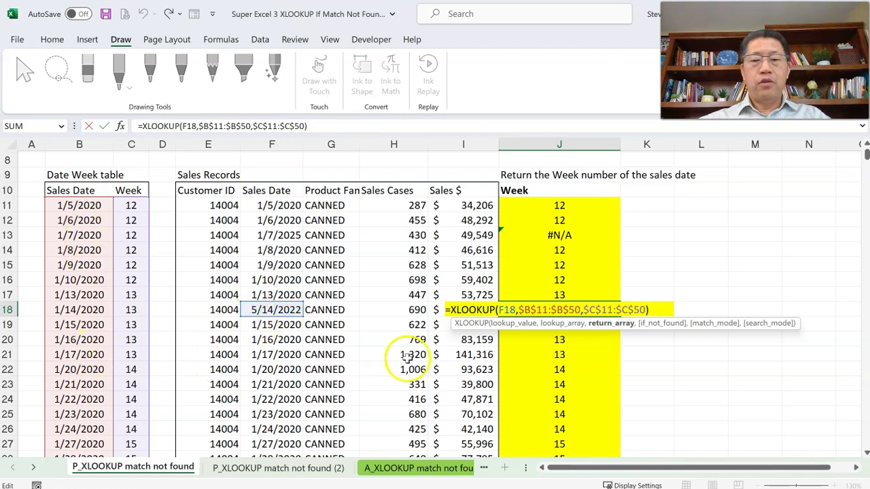
key(Escape)
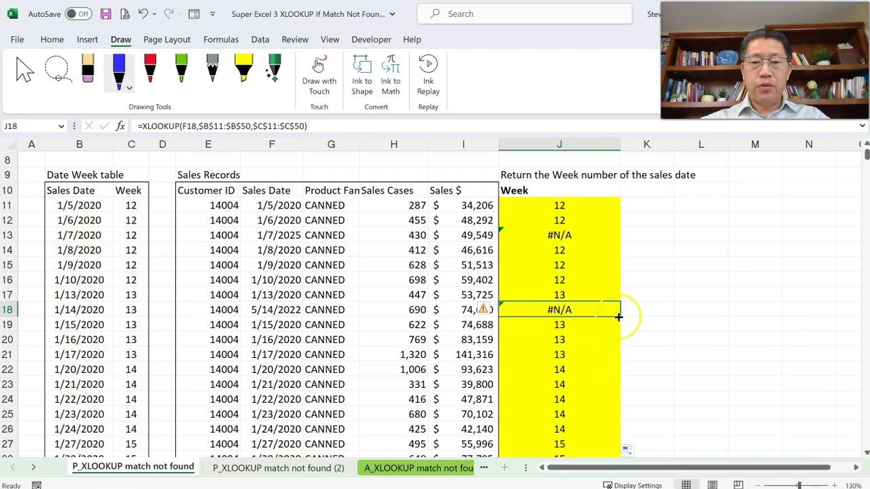
click(590, 236)
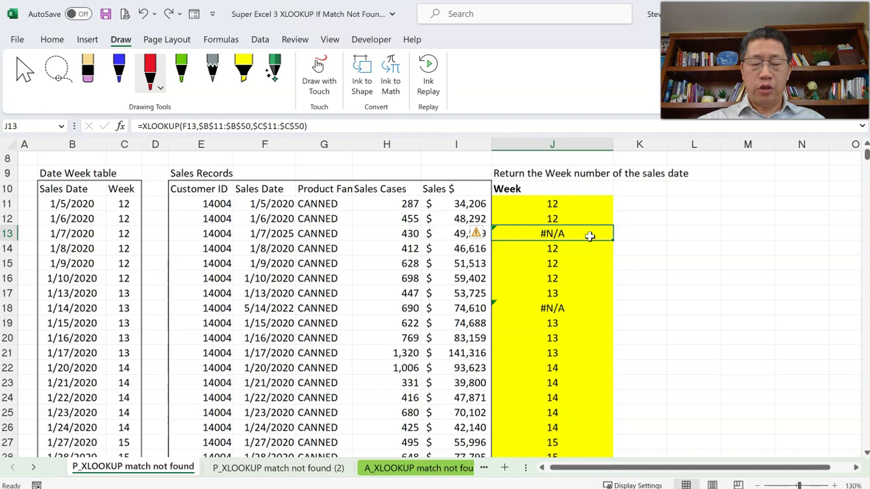
double_click(592, 234)
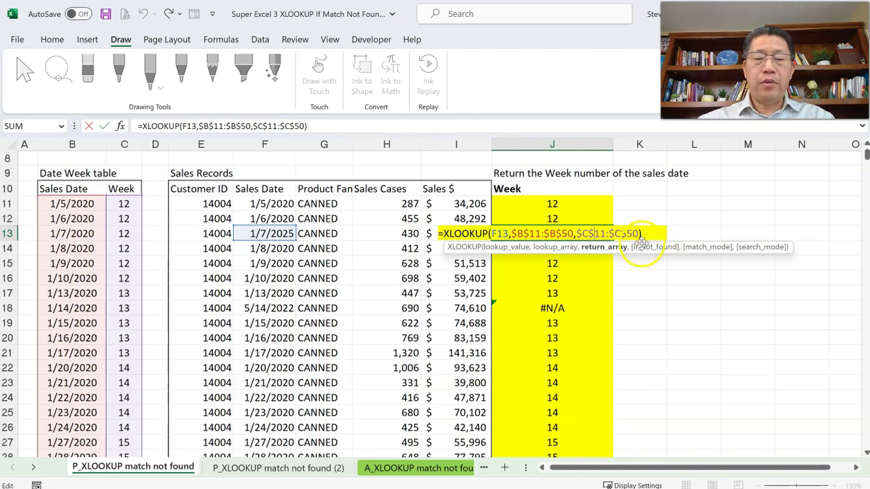
key(Escape)
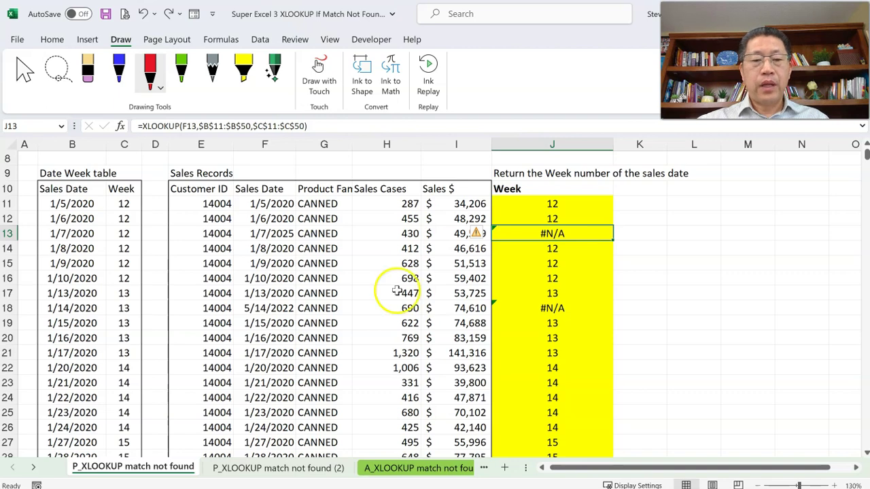
Step: On the "P_XLOOKUP match not found (2)" sheet, extend the XLOOKUP ink sketch with a fourth blue argument slot, a closing parenthesis and a red circle
click(292, 469)
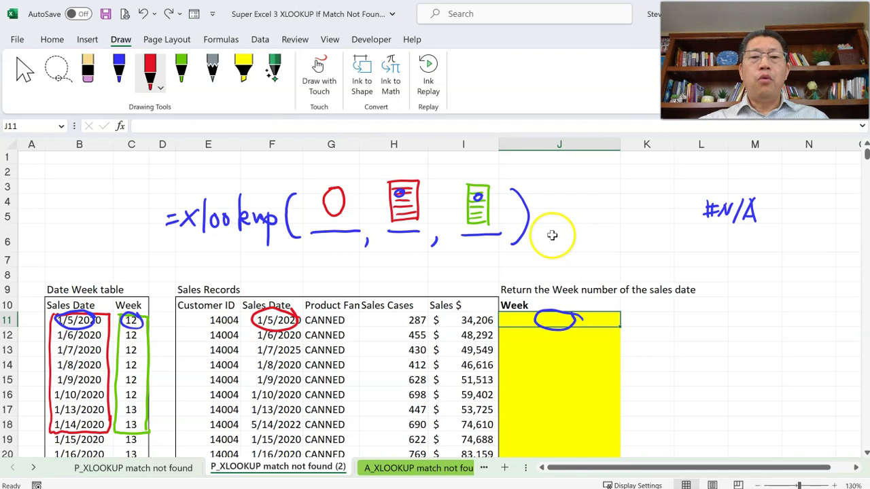
scroll(401, 217, down, 1)
scroll(401, 225, up, 1)
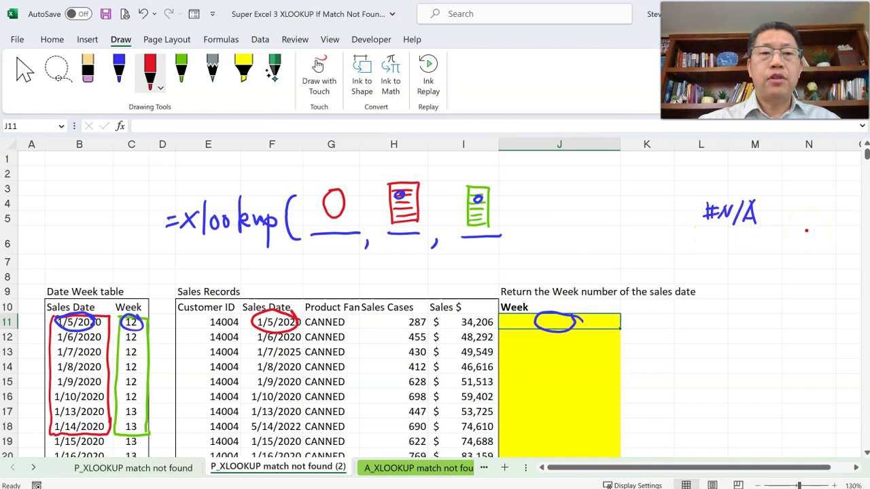
click(119, 74)
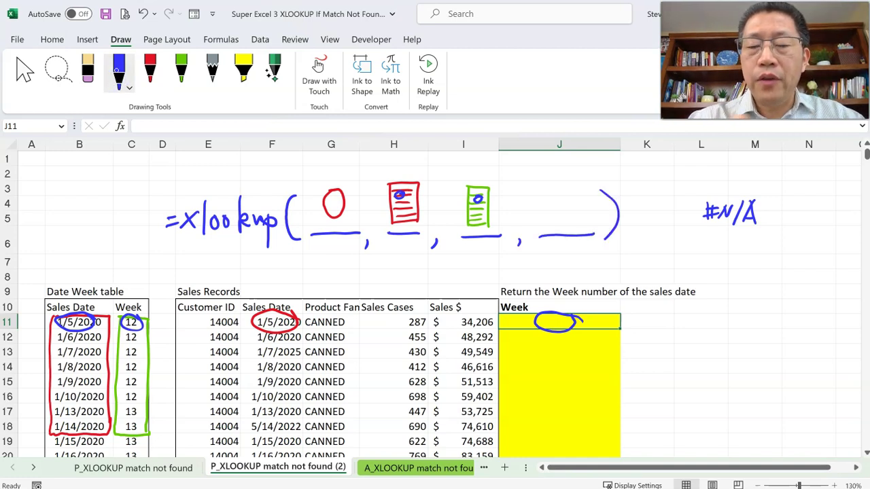
click(151, 68)
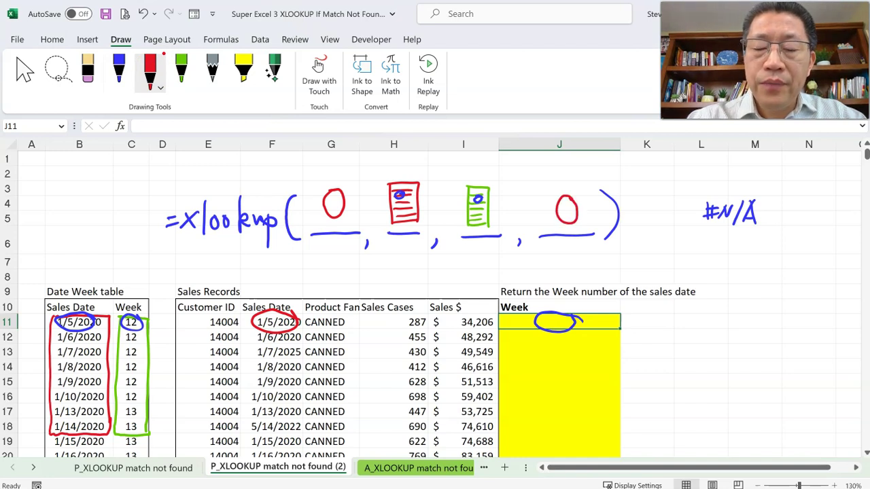
drag(566, 198, 571, 221)
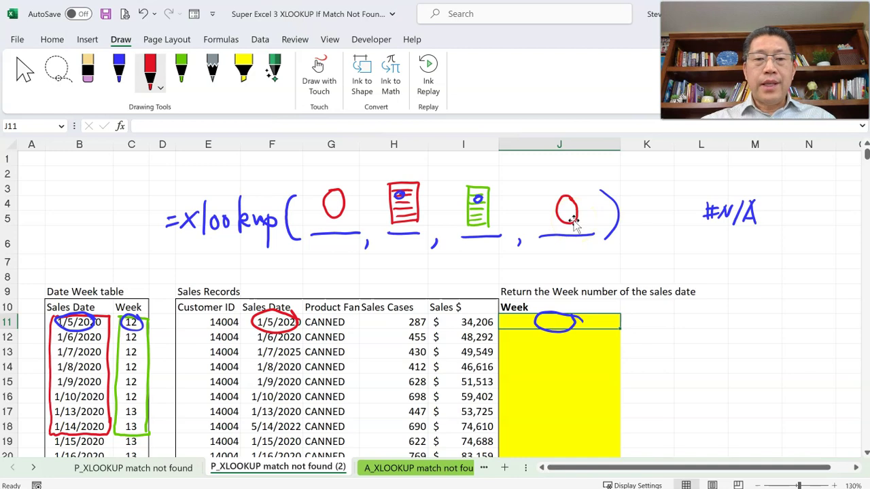
mouse_move(320, 174)
mouse_down()
mouse_move(343, 203)
mouse_move(325, 216)
mouse_move(334, 190)
mouse_move(332, 197)
mouse_up()
drag(396, 194, 405, 228)
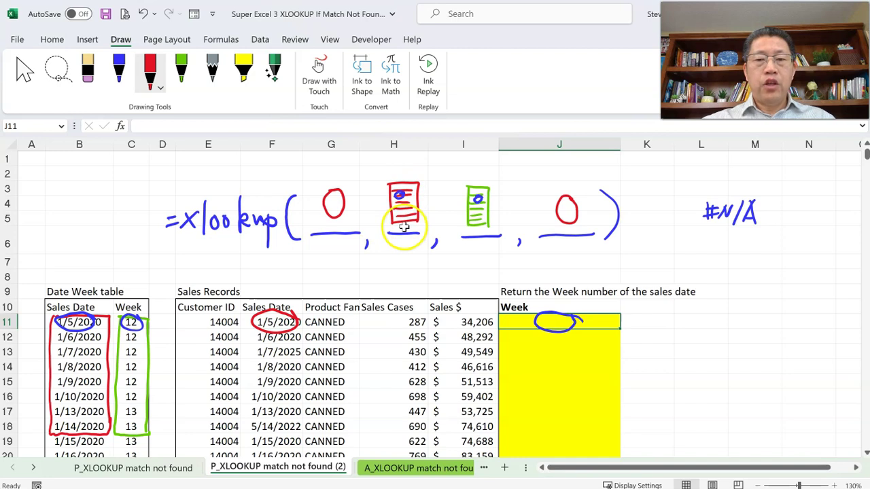
Step: Undo the fourth argument's comma, line and circle, and redraw them as a blue comma and underline with a red circle above
key(ctrl+z)
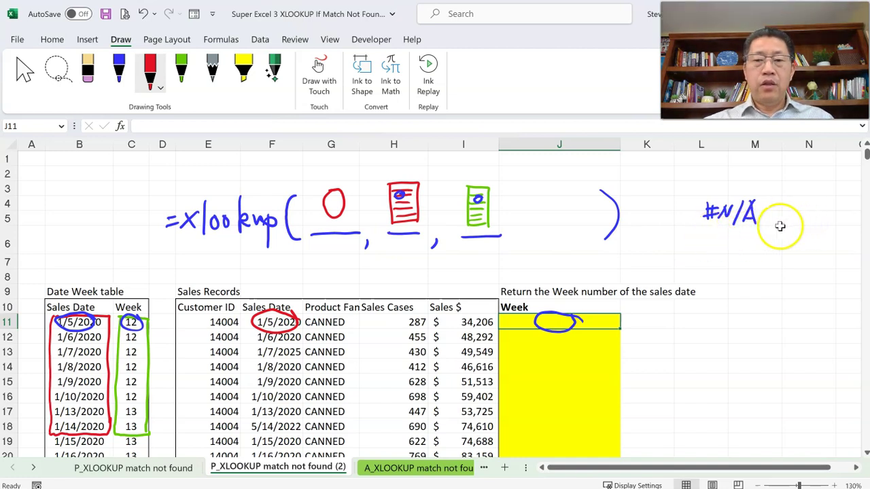
click(118, 68)
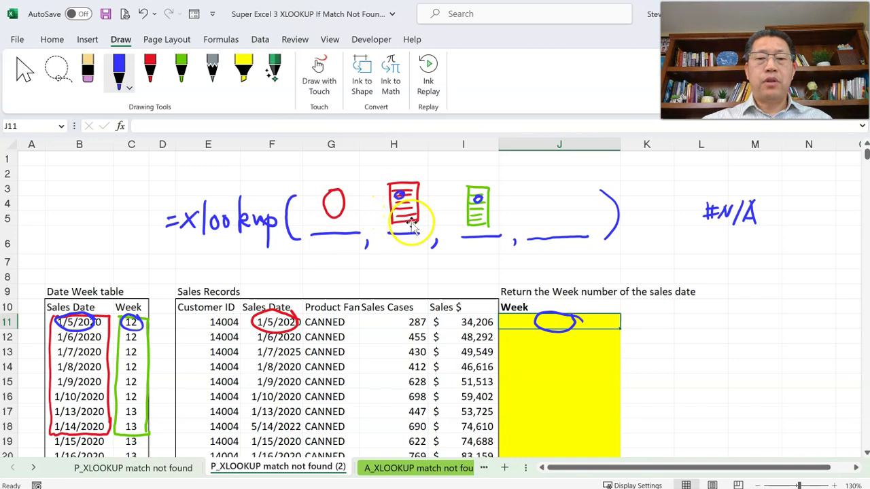
click(151, 68)
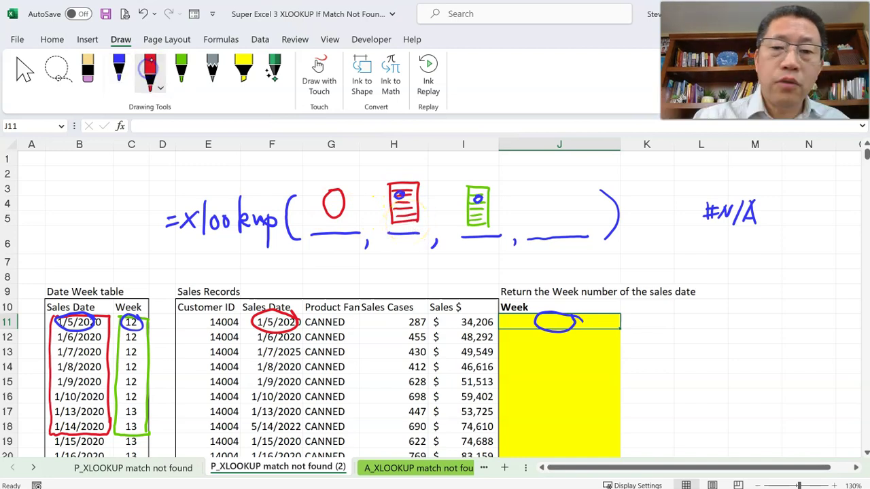
drag(554, 203, 567, 202)
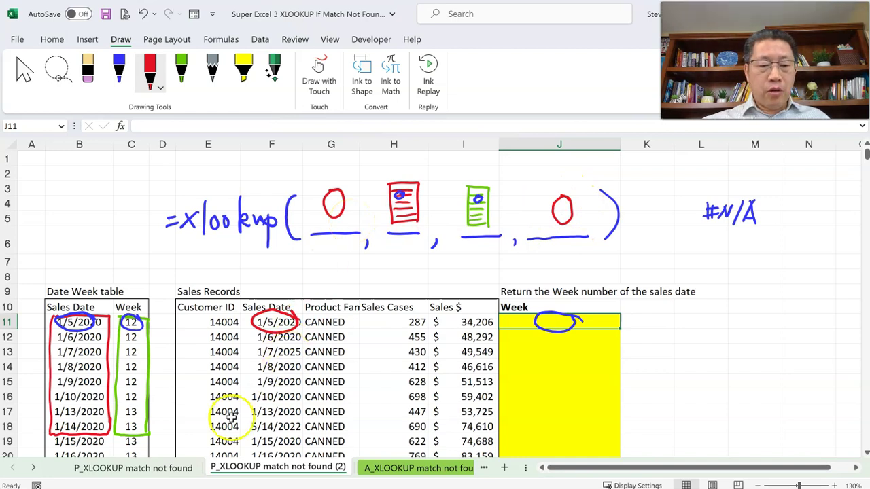
Step: On the "P_XLOOKUP match not found" sheet, add "Not In List" as the if_not_found argument of J11's XLOOKUP formula
click(169, 468)
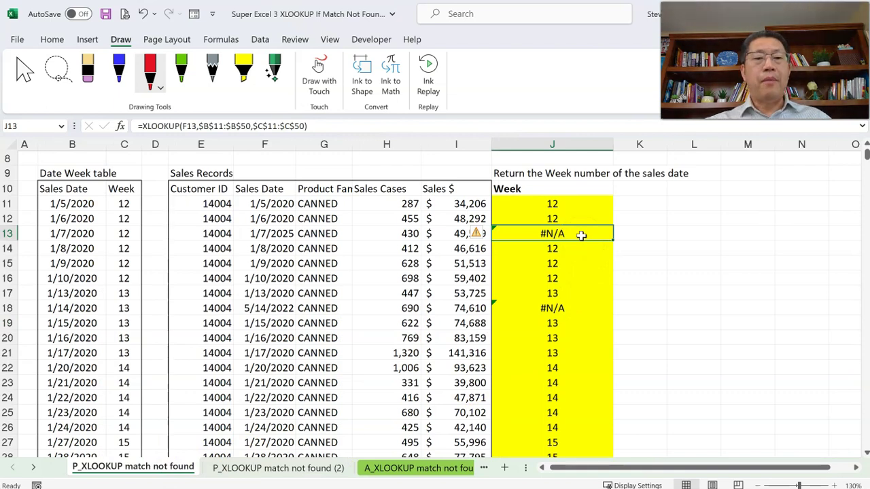
double_click(578, 201)
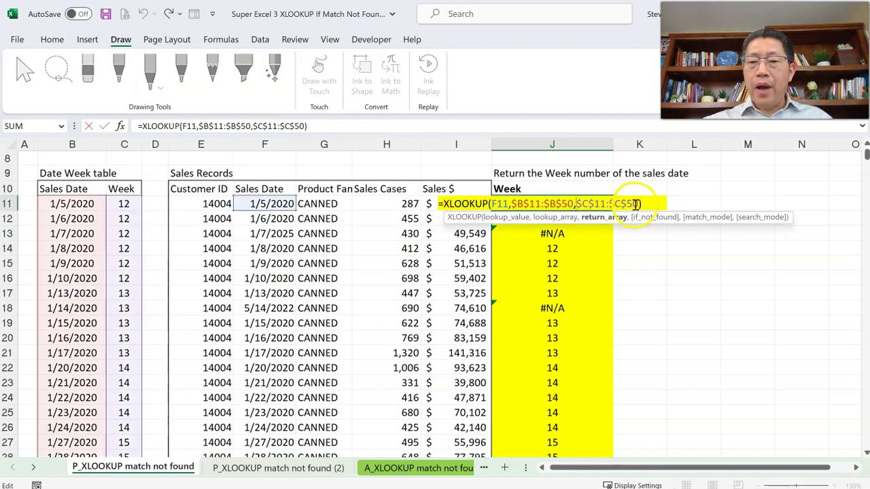
text(,)
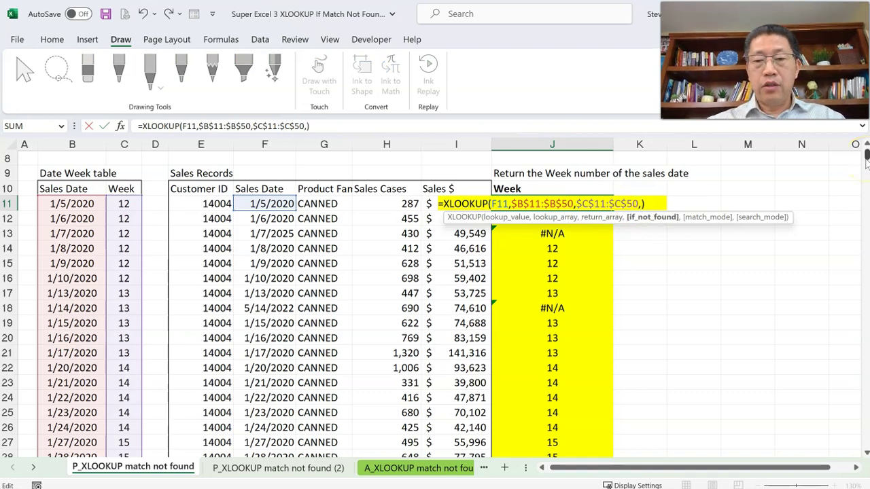
text("Not )
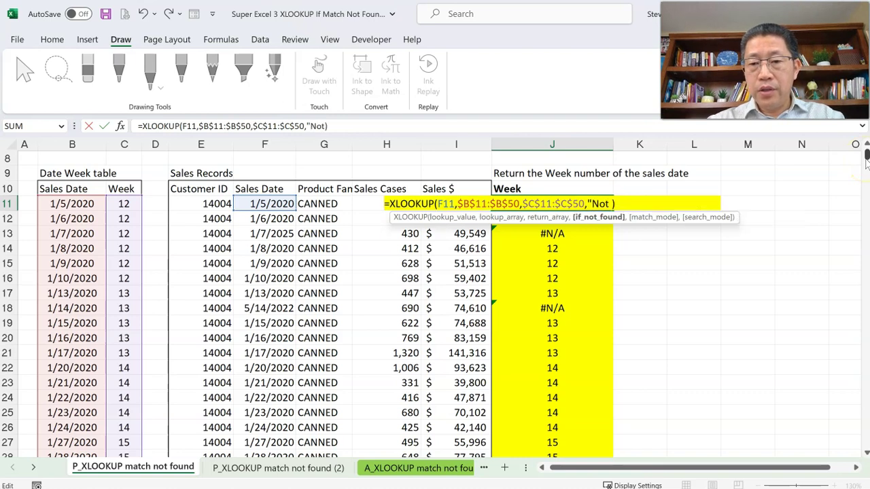
text(In List")
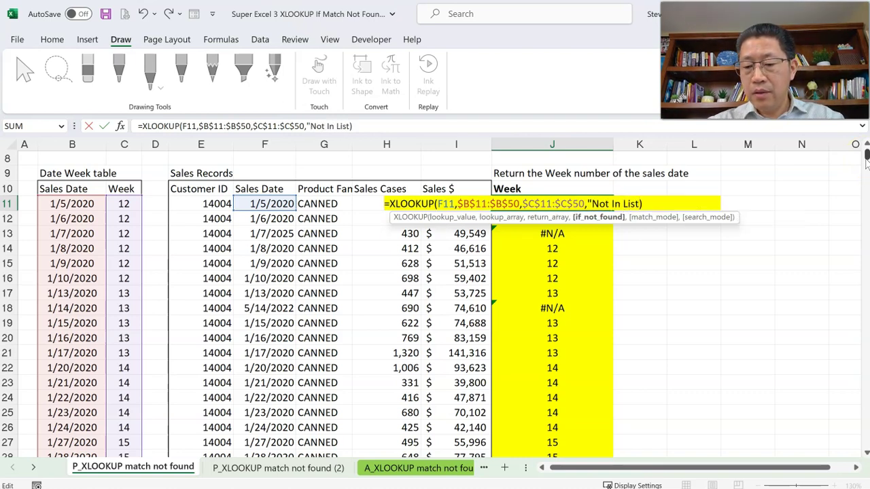
key(Return)
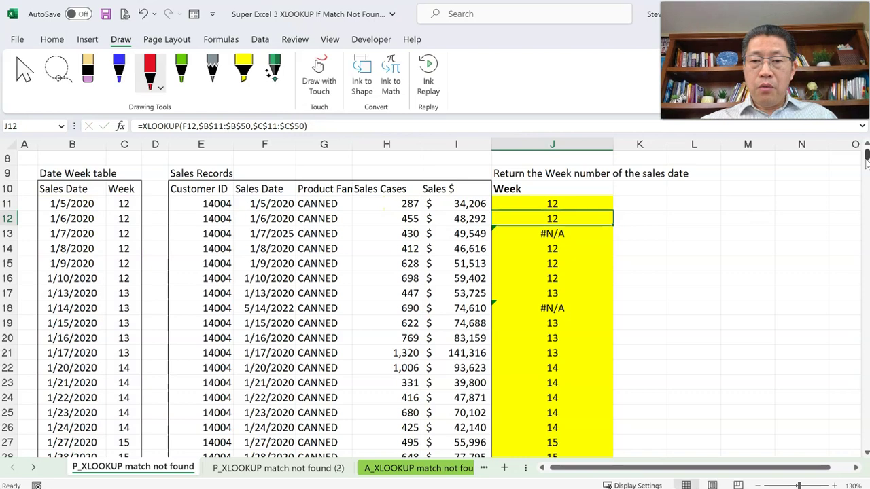
Step: Review J11's updated XLOOKUP formula and fill it down the Week column
double_click(586, 201)
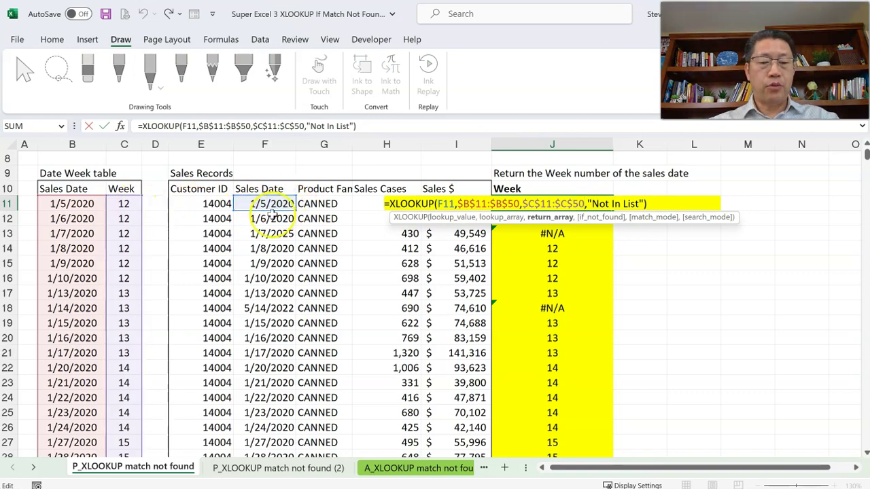
key(Escape)
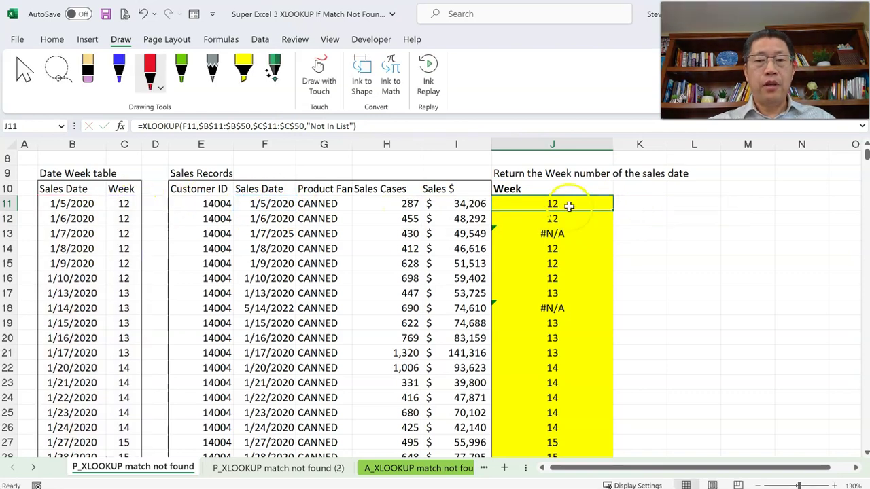
double_click(615, 211)
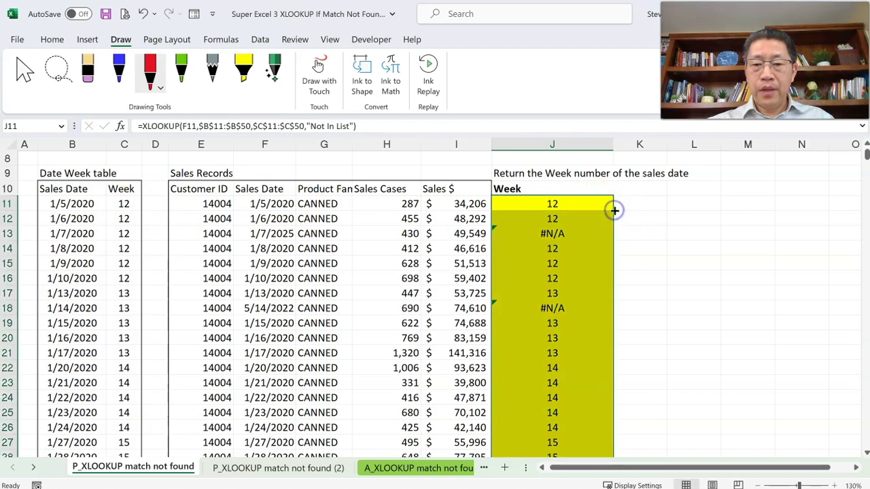
Step: Examine the arguments of J13's XLOOKUP formula, including if_not_found, and compare them with the ink sketch on "P_XLOOKUP match not found (2)"
click(569, 233)
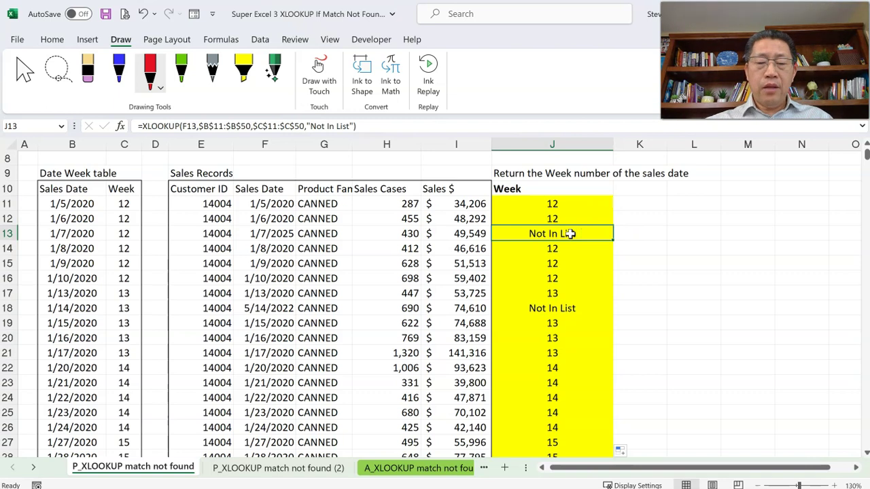
double_click(570, 233)
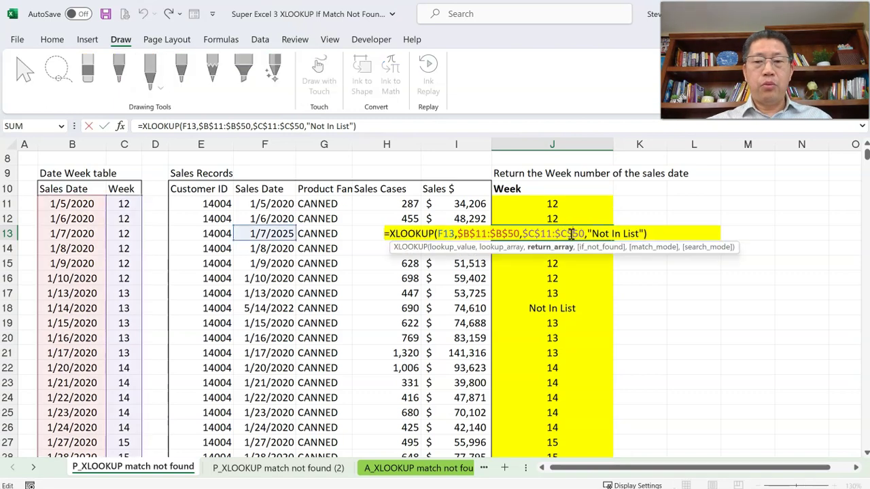
key(BackSpace)
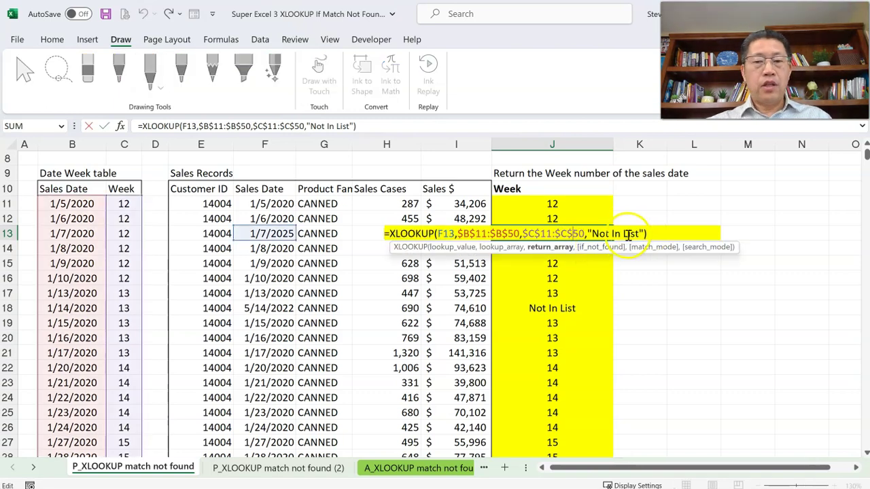
text())
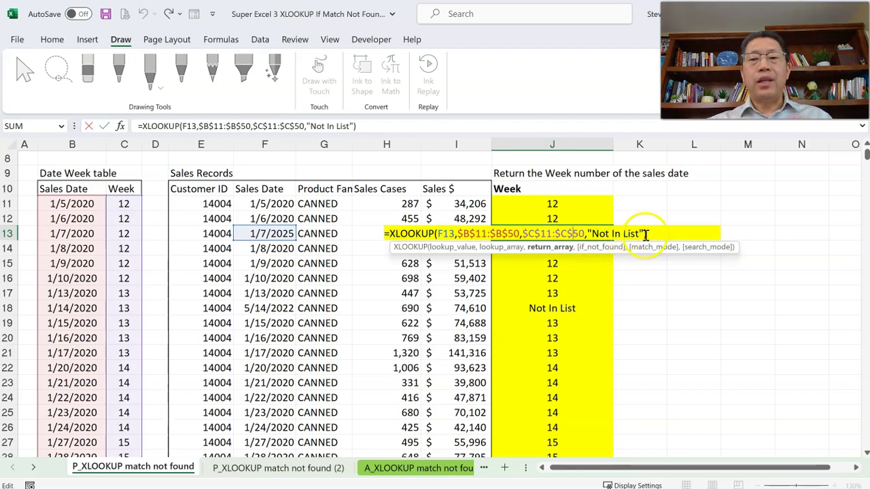
click(617, 234)
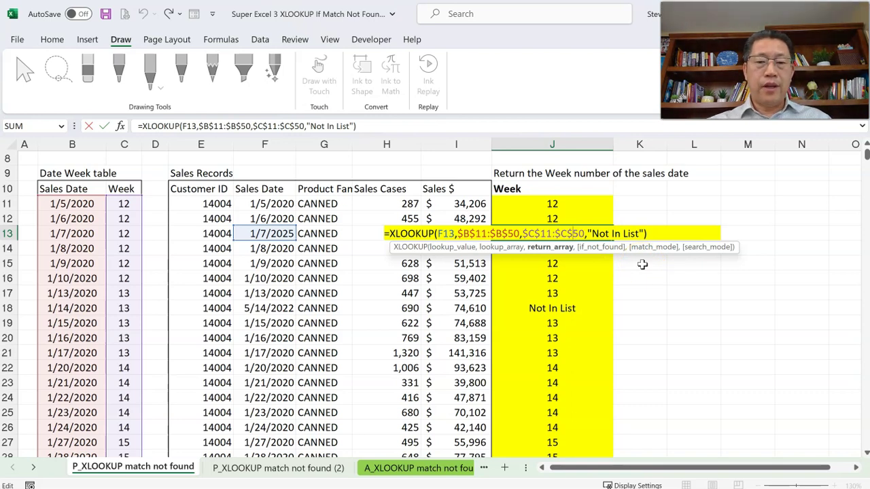
click(614, 259)
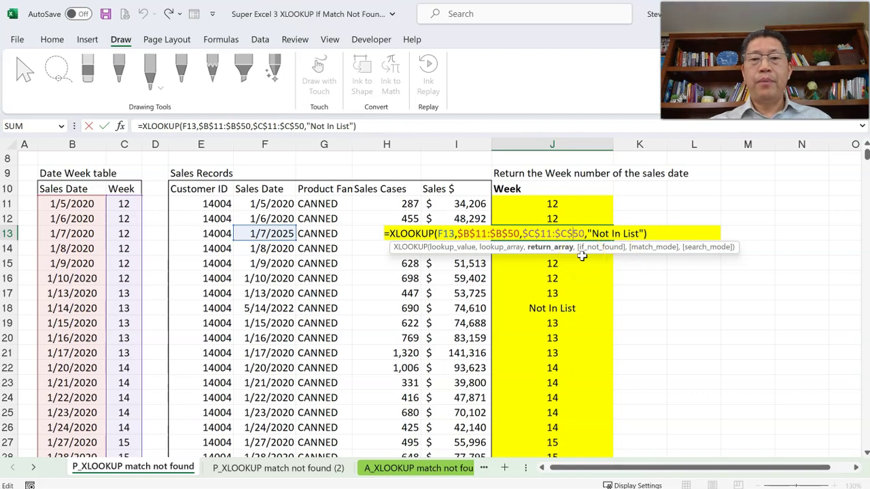
click(453, 251)
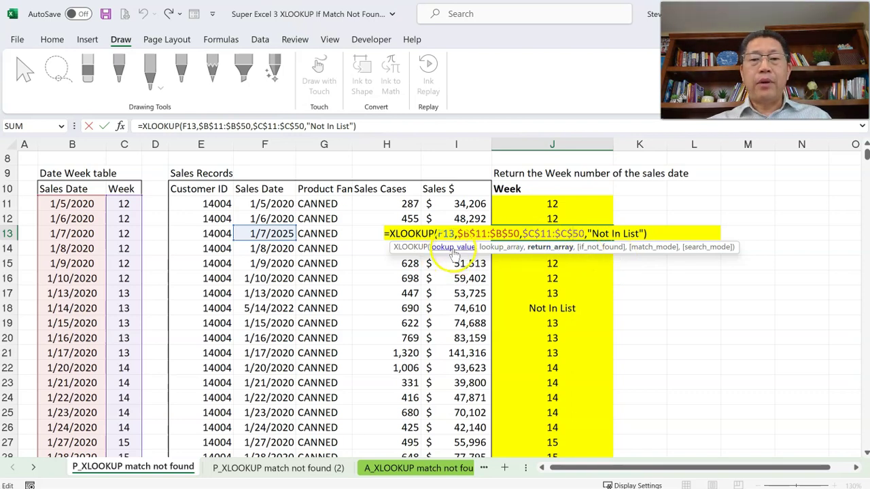
click(627, 248)
click(602, 236)
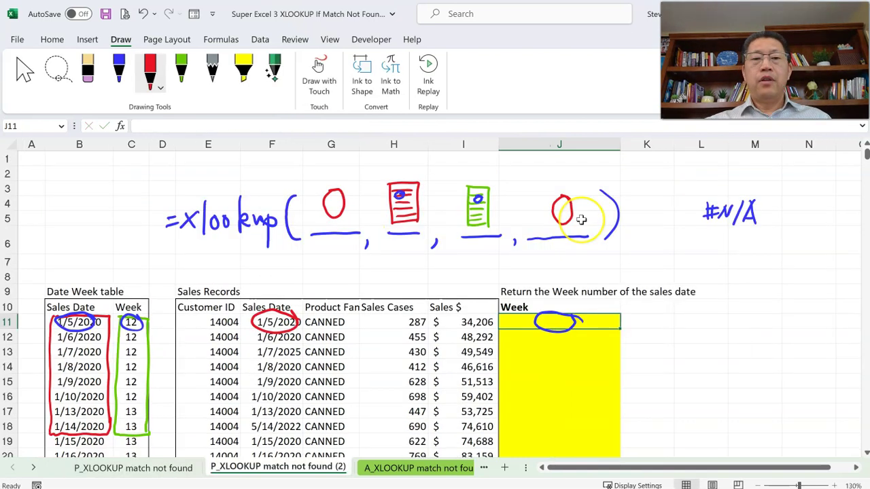
click(561, 210)
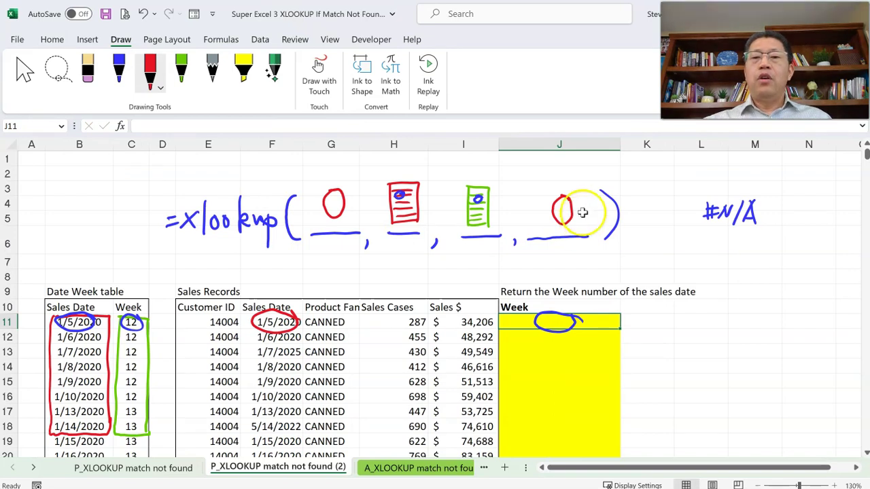